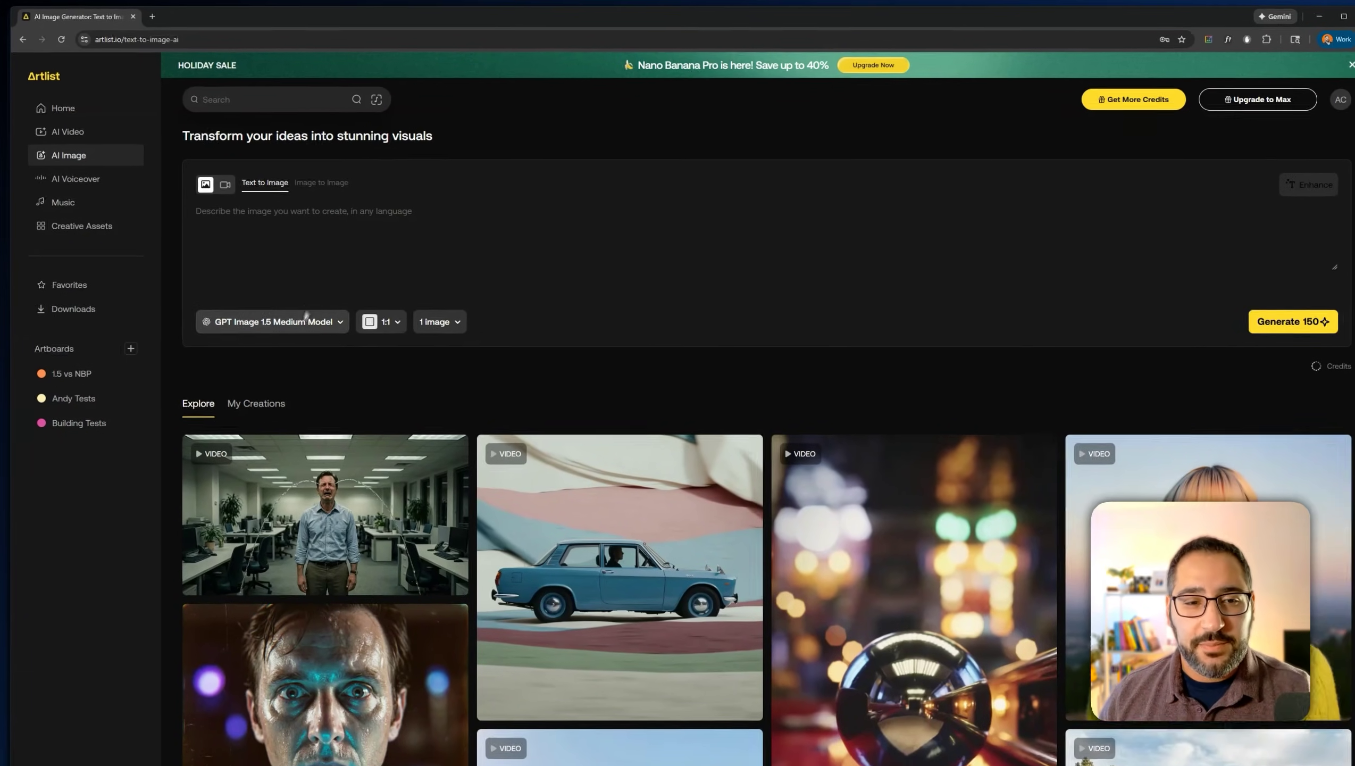
# Step: Write the prompt 'modern house on the coastline, white stucco, black windows, dramatic skies, california vibes'
pyautogui.click(311, 317)
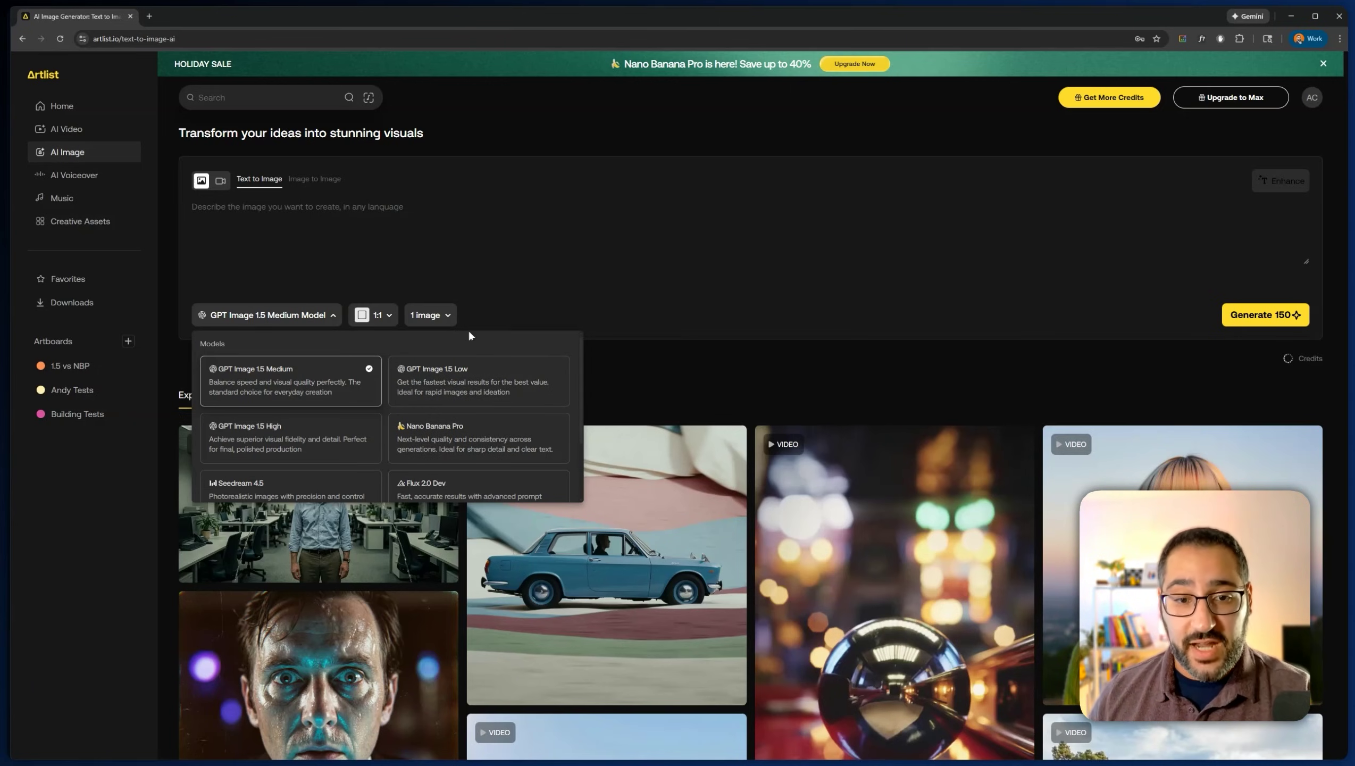
pyautogui.click(281, 216)
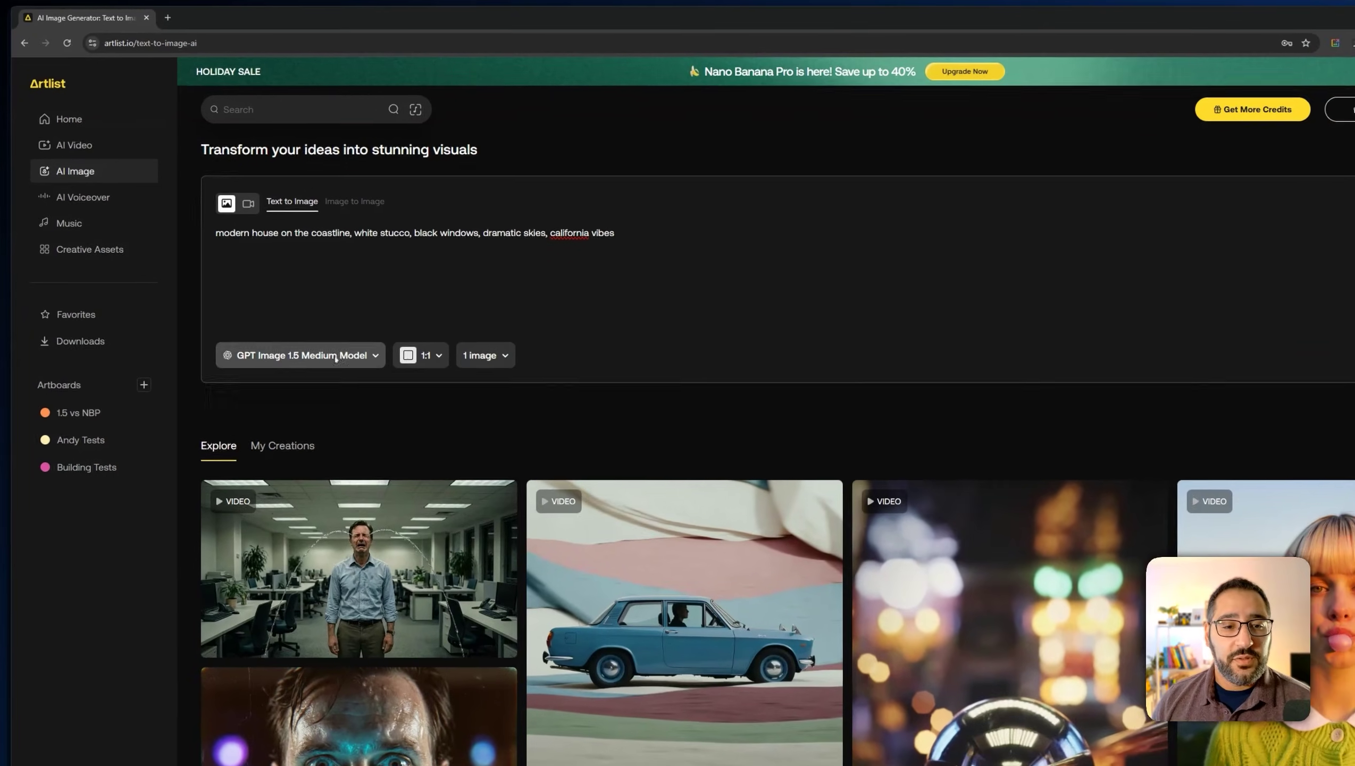
# Step: Compare GPT Image 1.5 Low and High, then settle on GPT Image 1.5 Medium
pyautogui.click(335, 360)
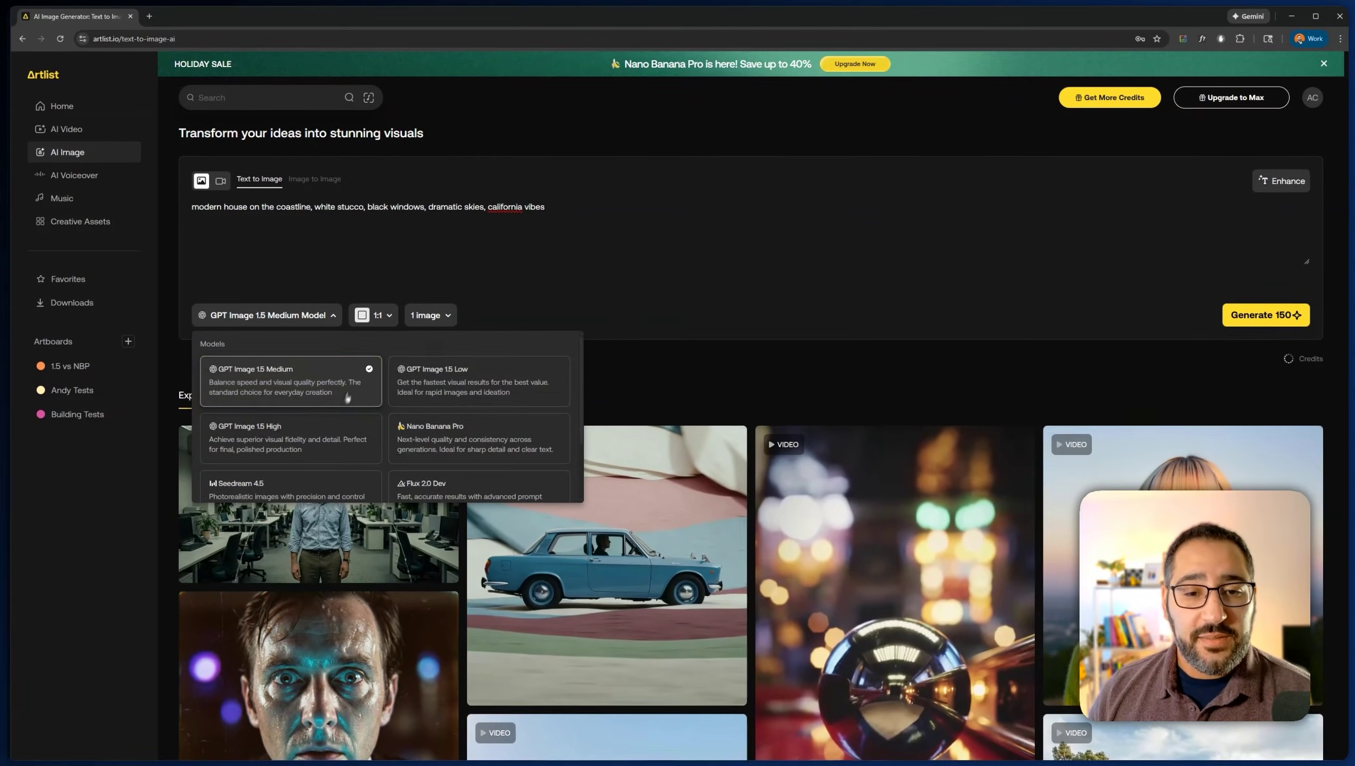
pyautogui.click(349, 396)
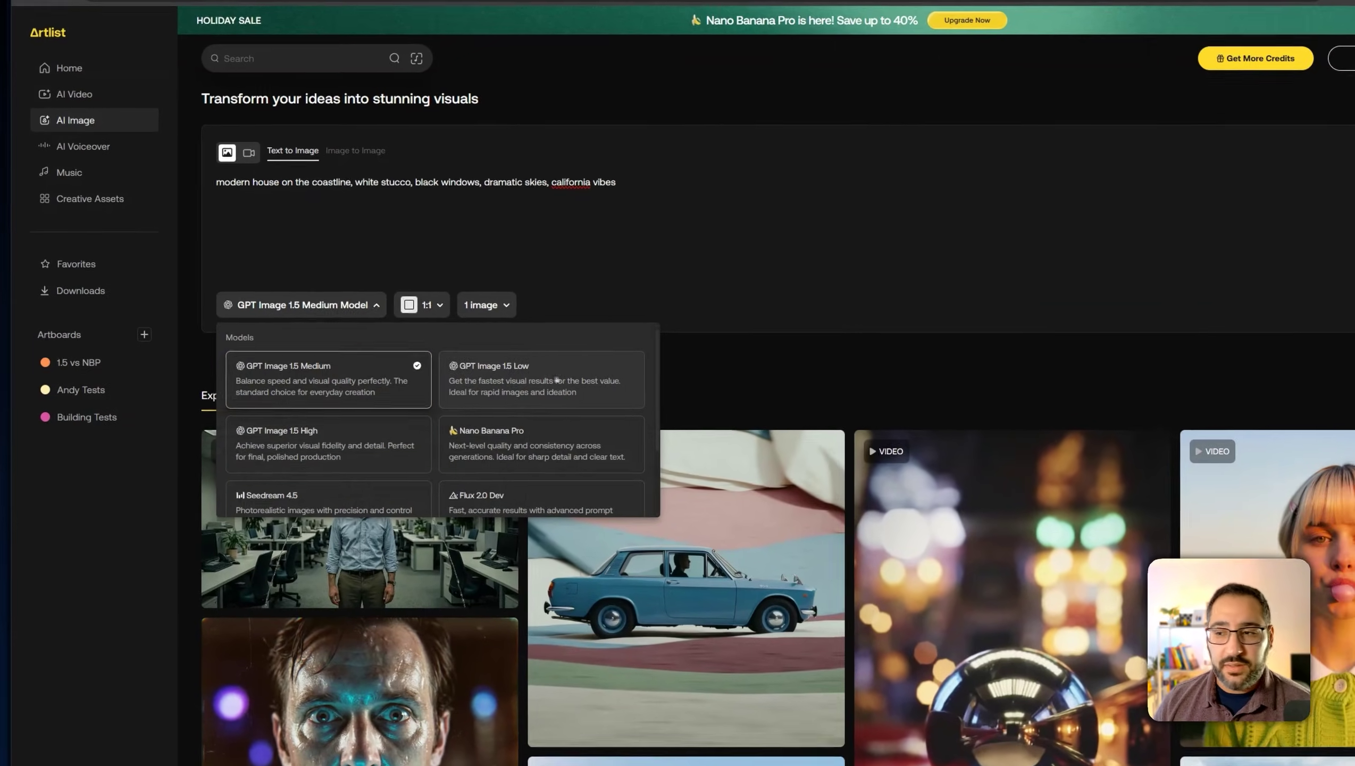
pyautogui.click(471, 382)
pyautogui.click(266, 314)
pyautogui.click(330, 466)
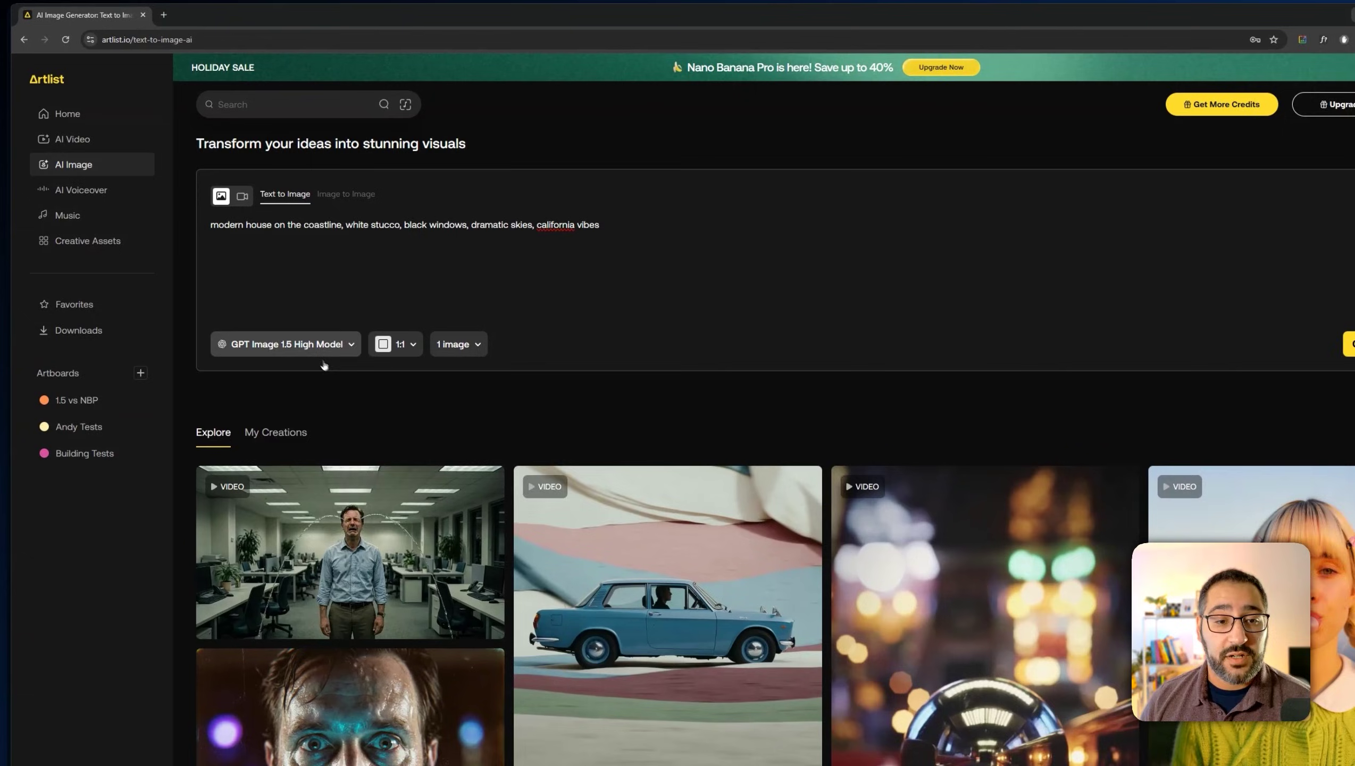
pyautogui.click(322, 345)
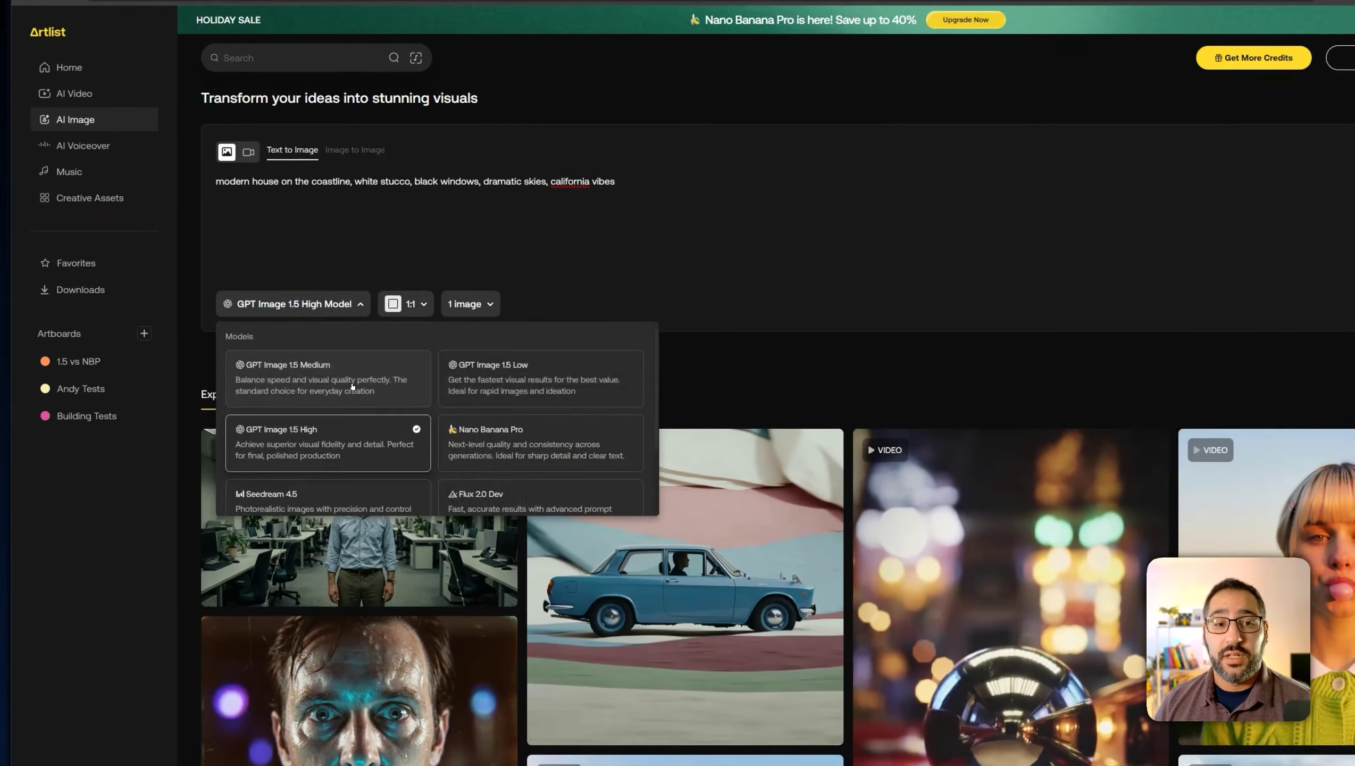
pyautogui.click(314, 387)
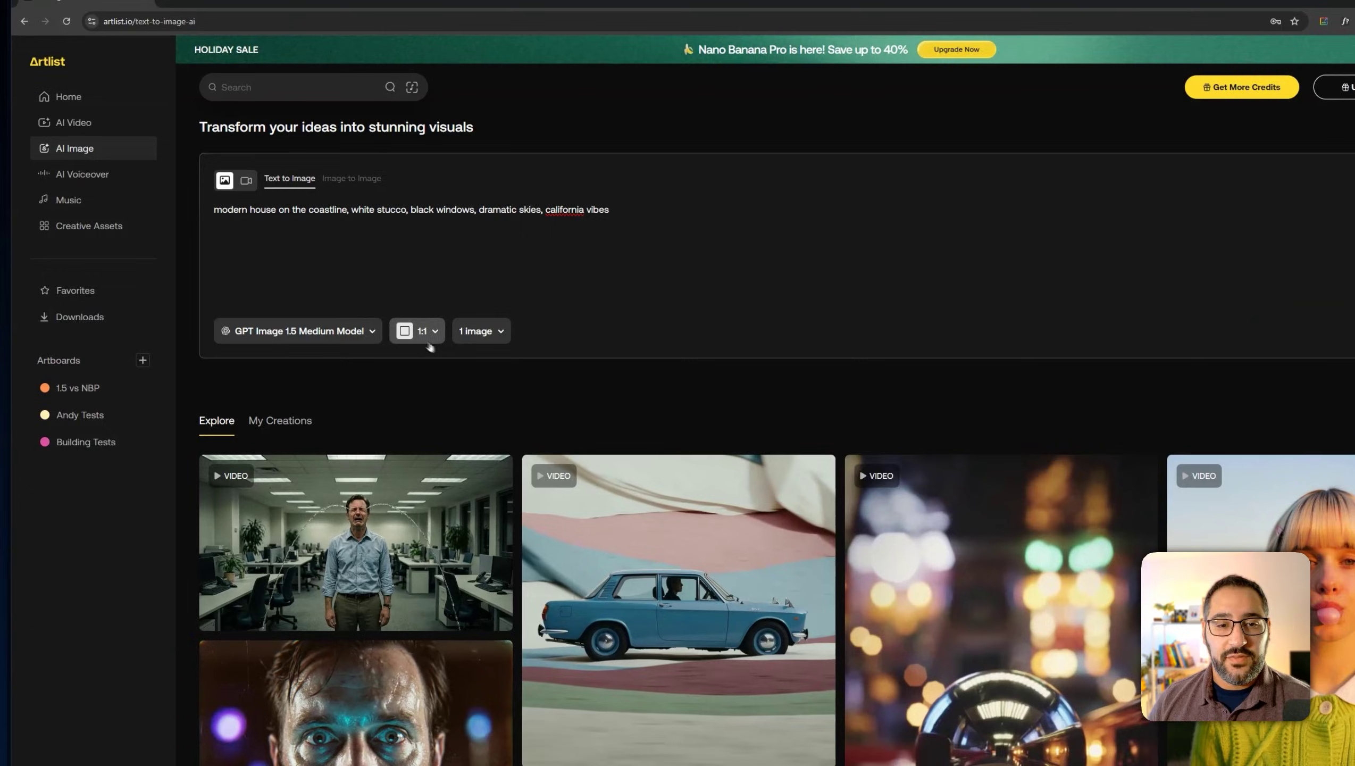
# Step: Keep the 1:1 aspect ratio and set the image count to 2
pyautogui.click(379, 315)
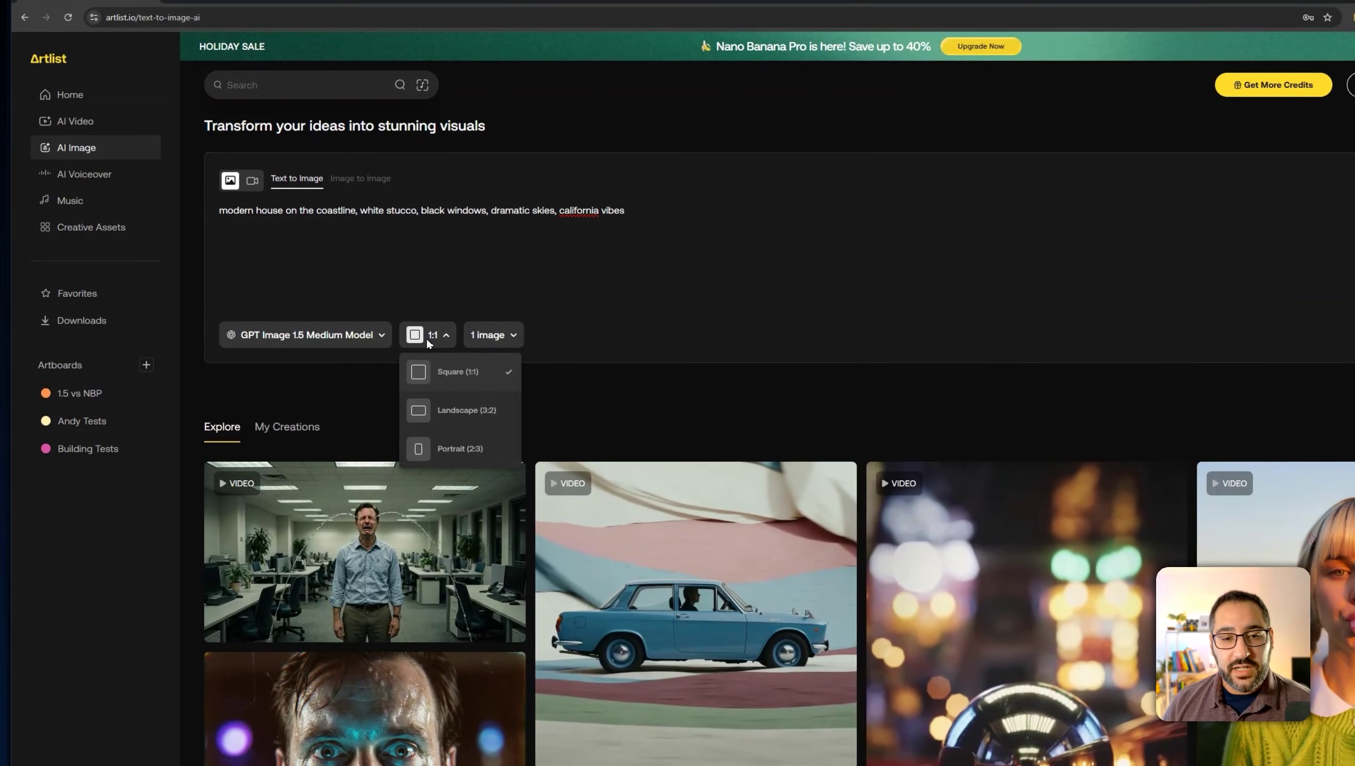
pyautogui.click(506, 337)
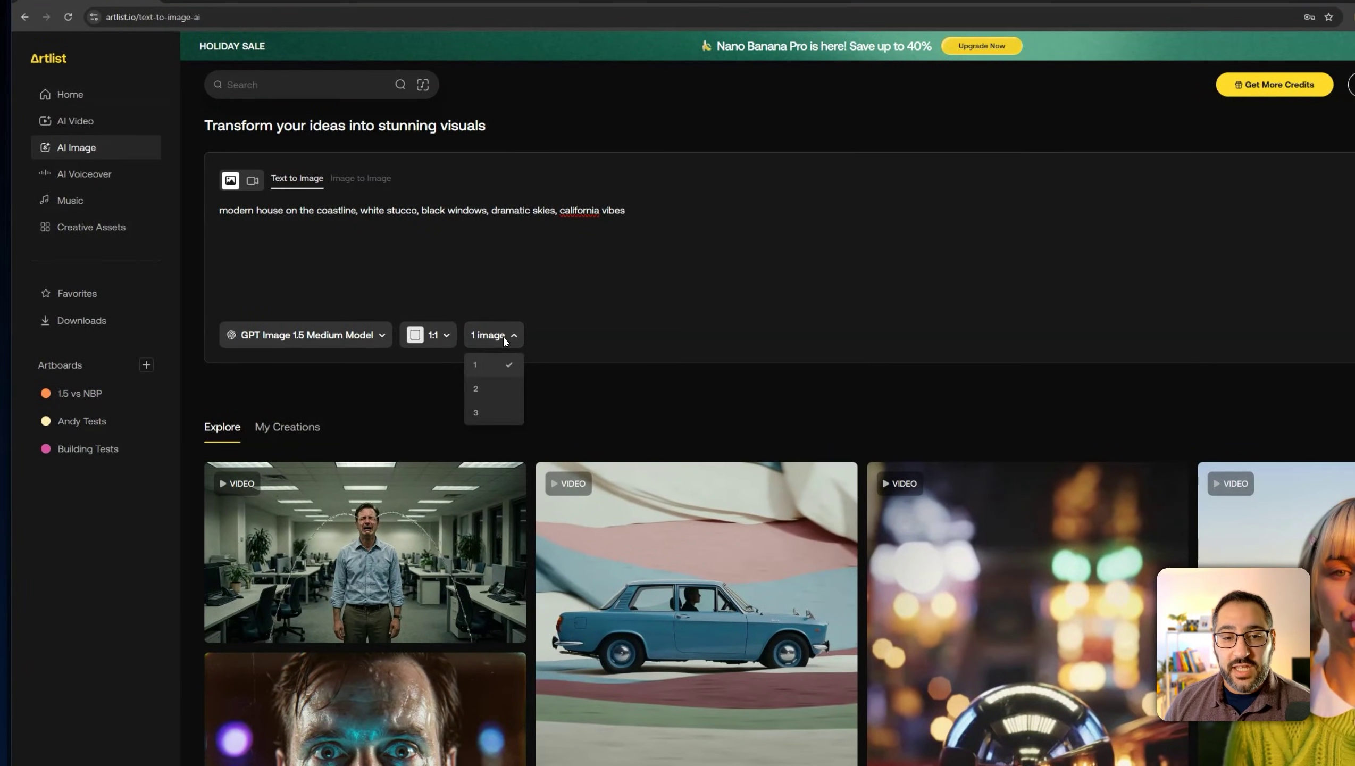
pyautogui.click(500, 390)
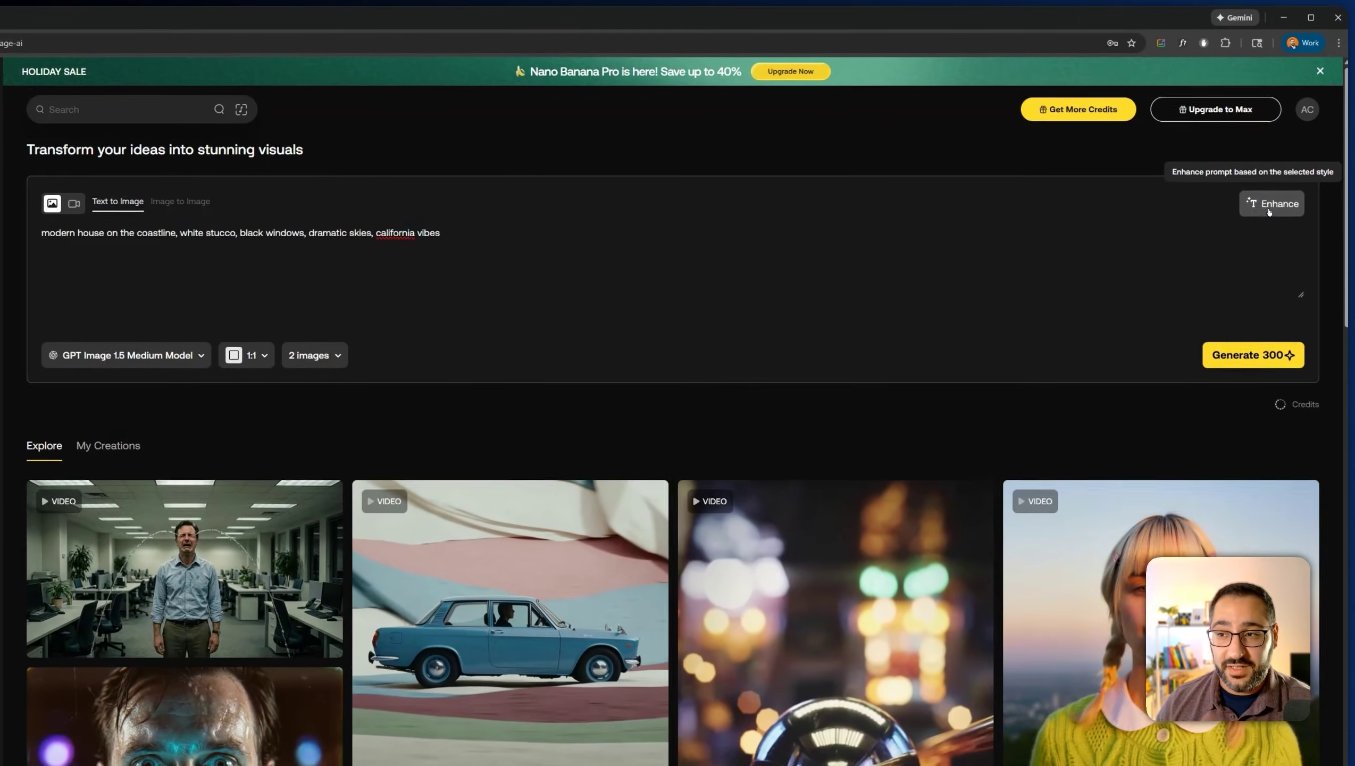
# Step: Auto-enhance the coastal house prompt with Enhance
pyautogui.click(1279, 188)
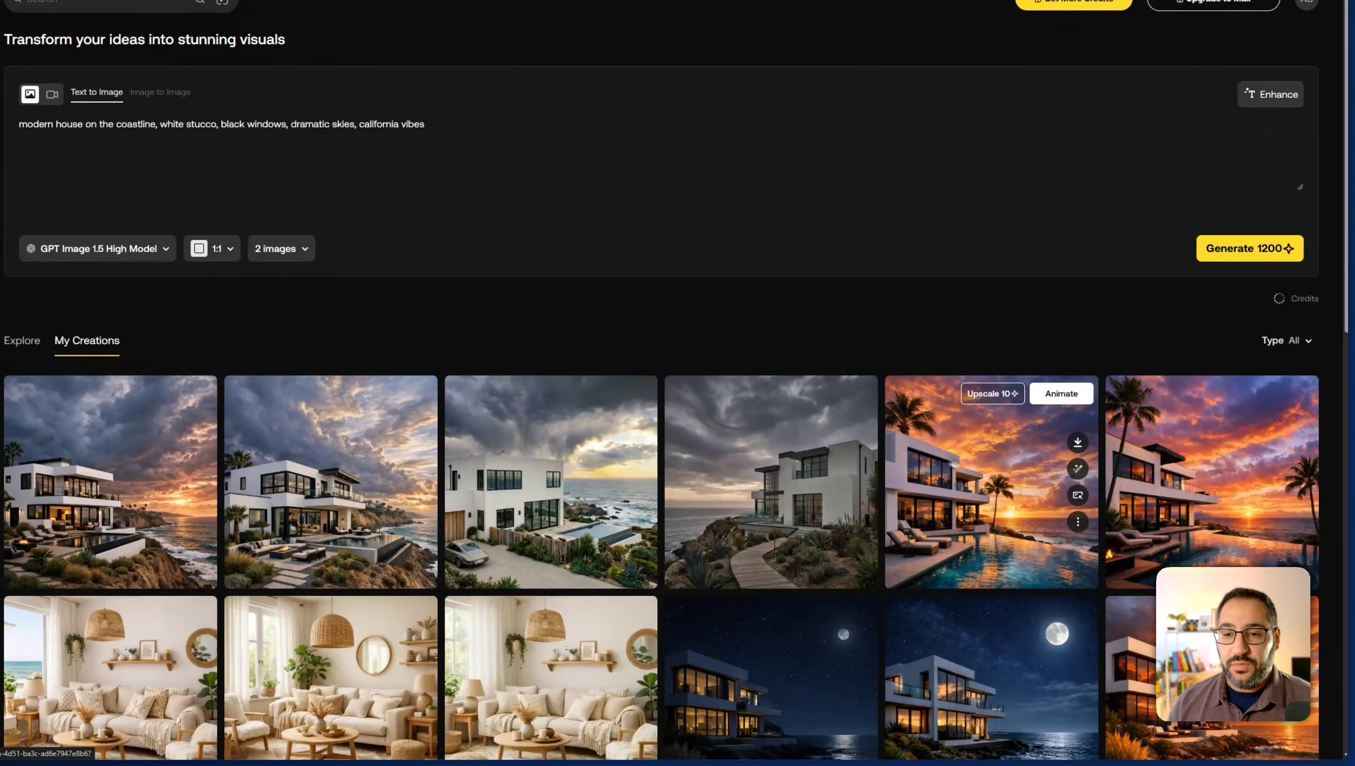
pyautogui.click(1008, 471)
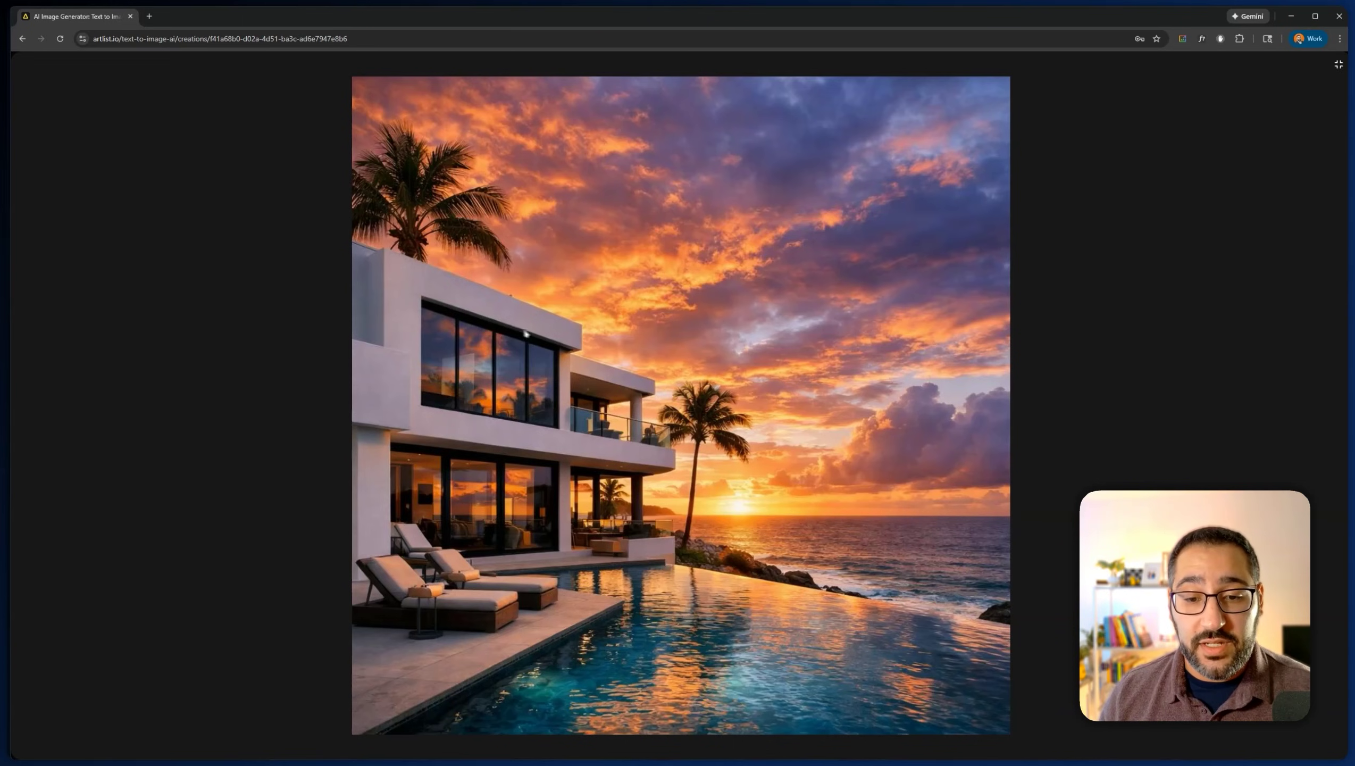
pyautogui.press('Escape')
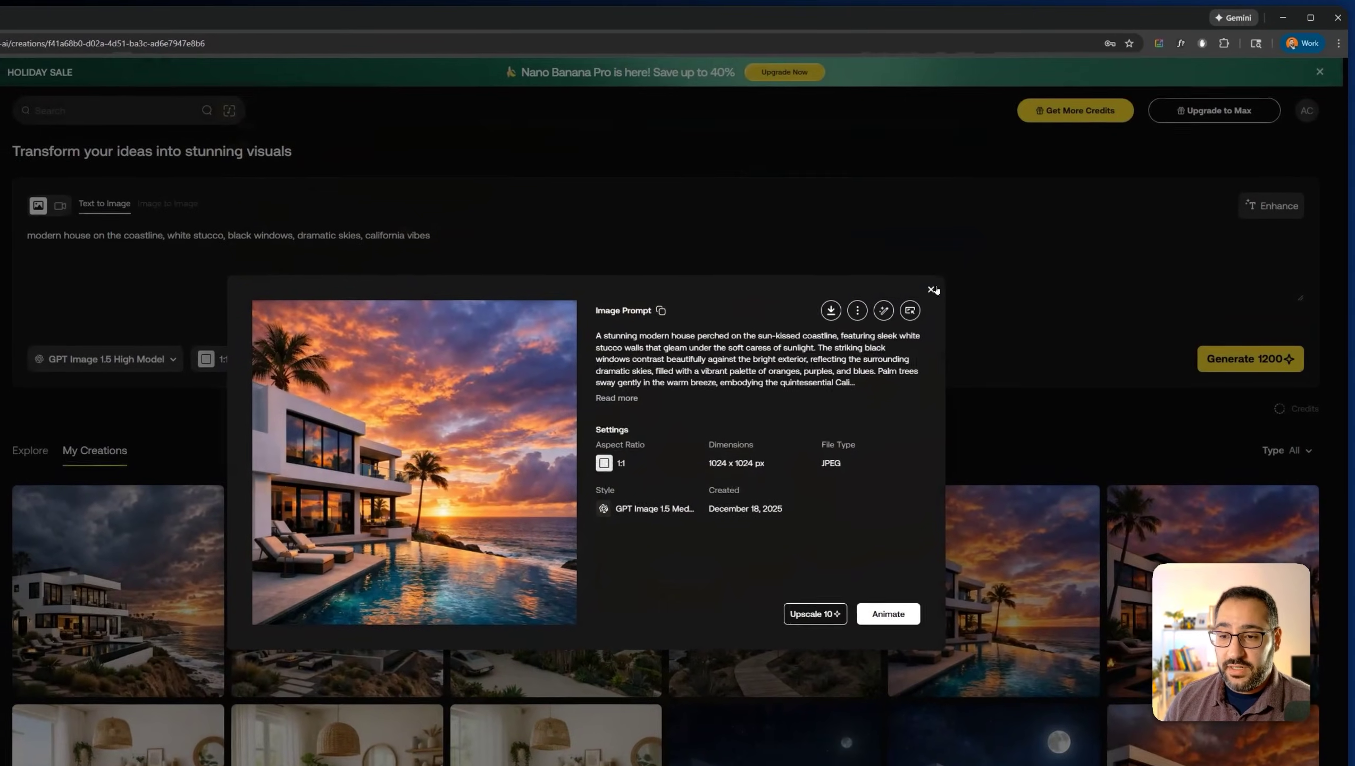
pyautogui.click(983, 254)
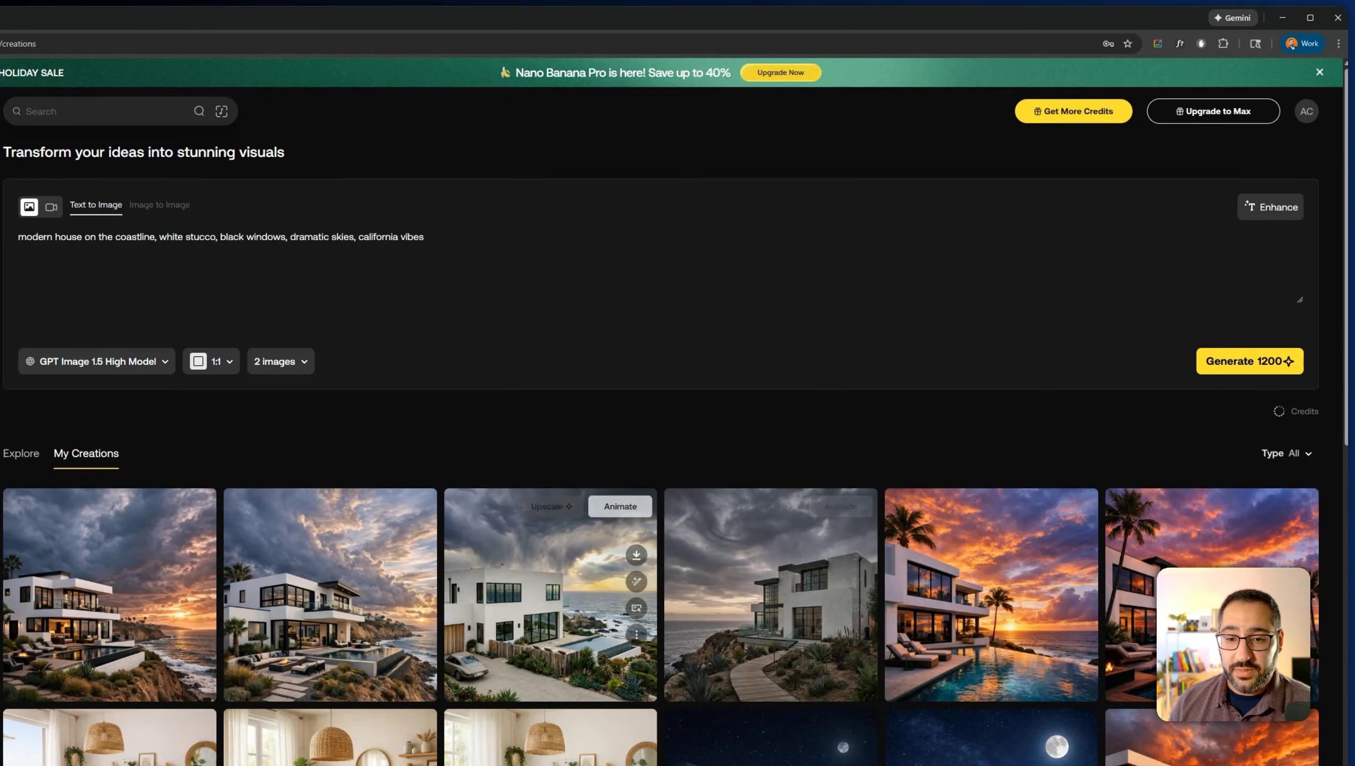
pyautogui.click(579, 564)
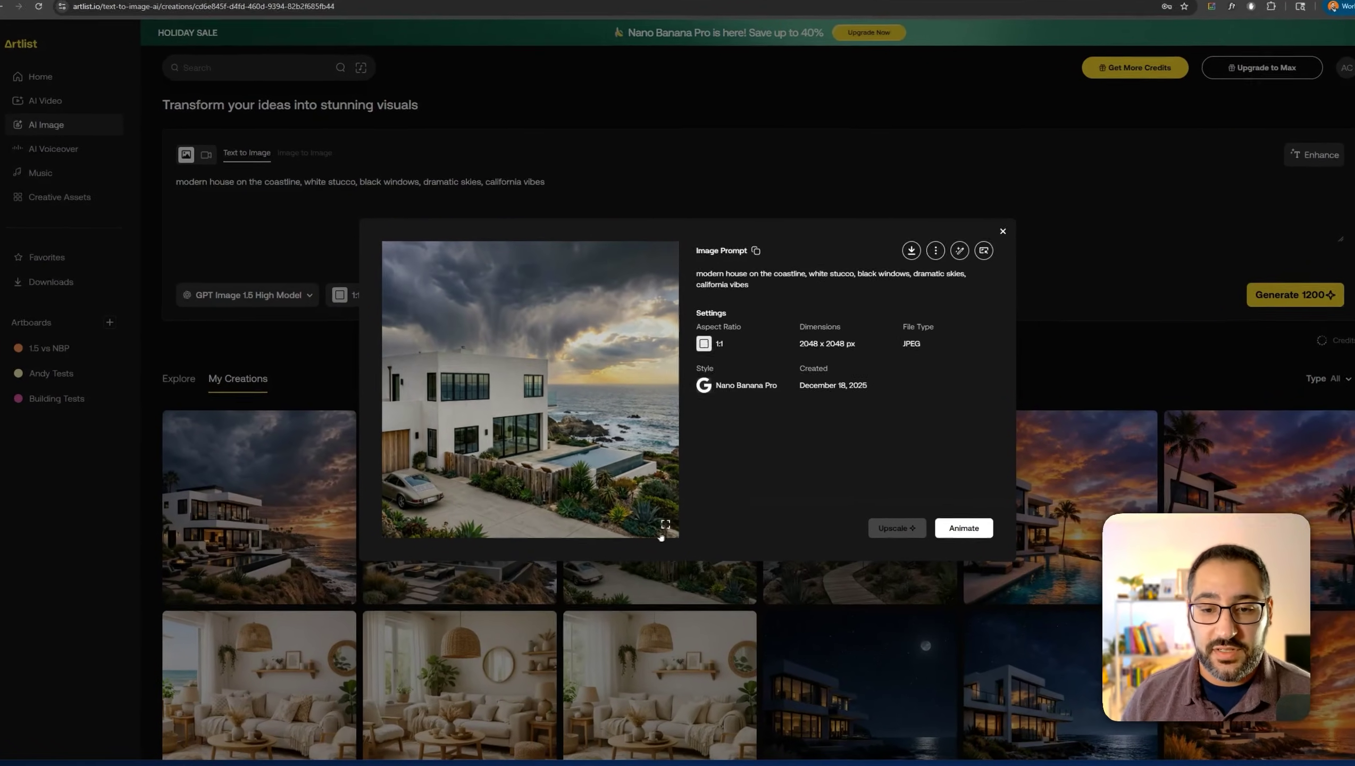
pyautogui.click(660, 533)
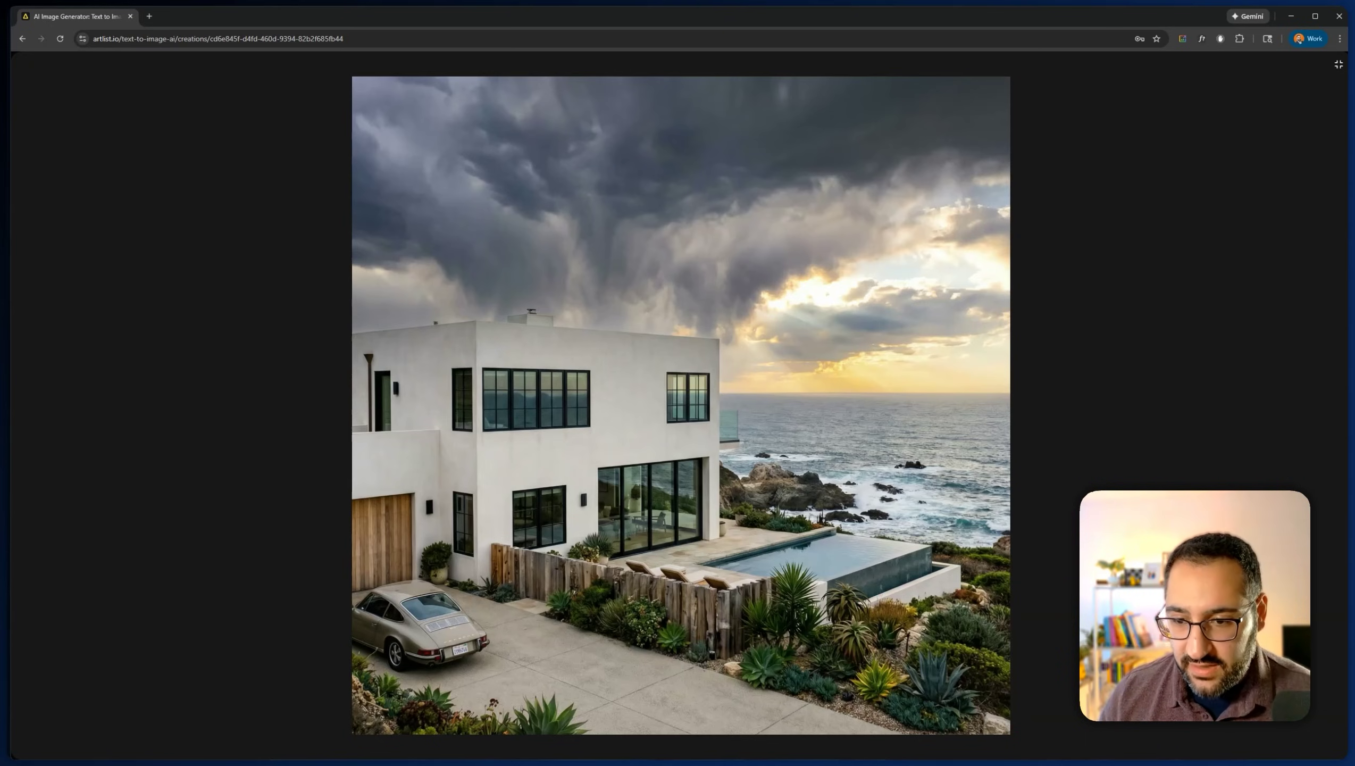
pyautogui.press('Escape')
pyautogui.press('Escape')
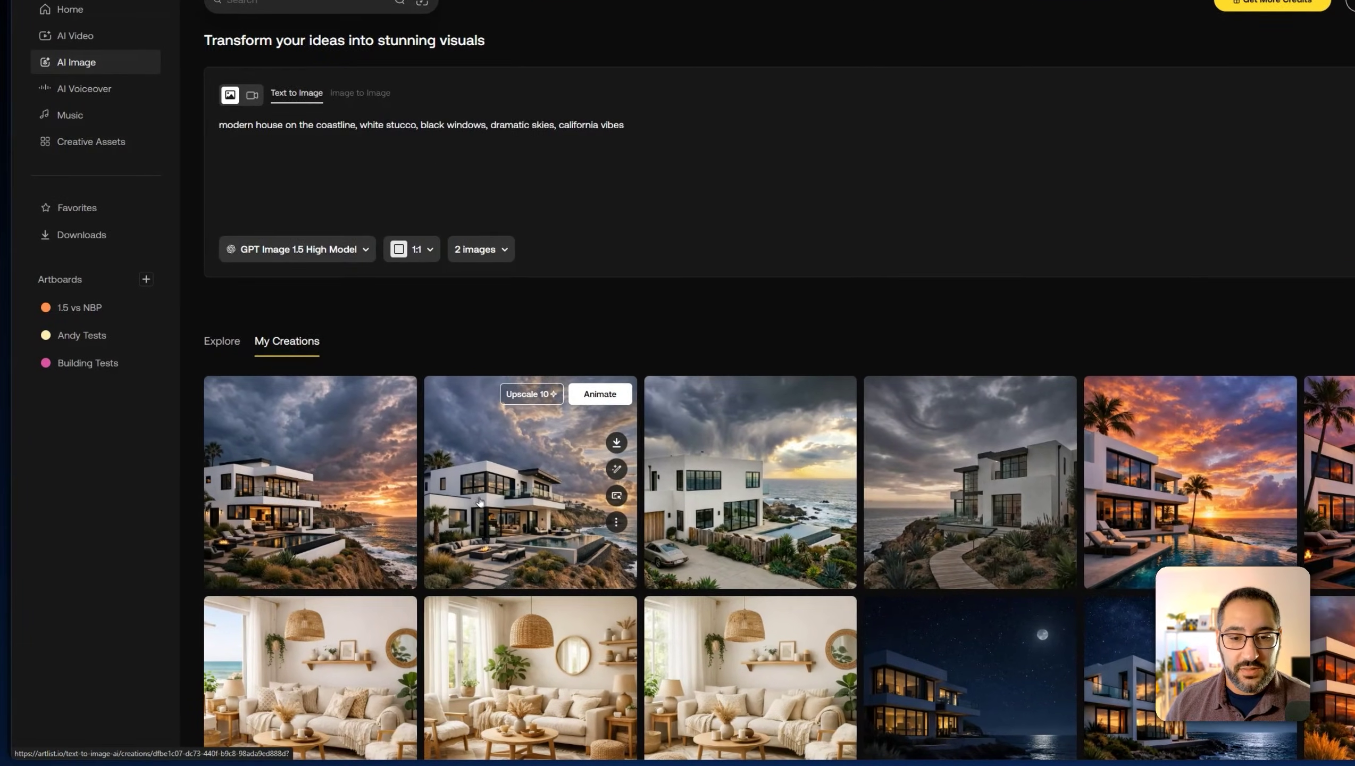
pyautogui.click(402, 540)
pyautogui.moveTo(819, 347); pyautogui.dragTo(921, 347)
pyautogui.click(873, 358)
pyautogui.click(759, 500)
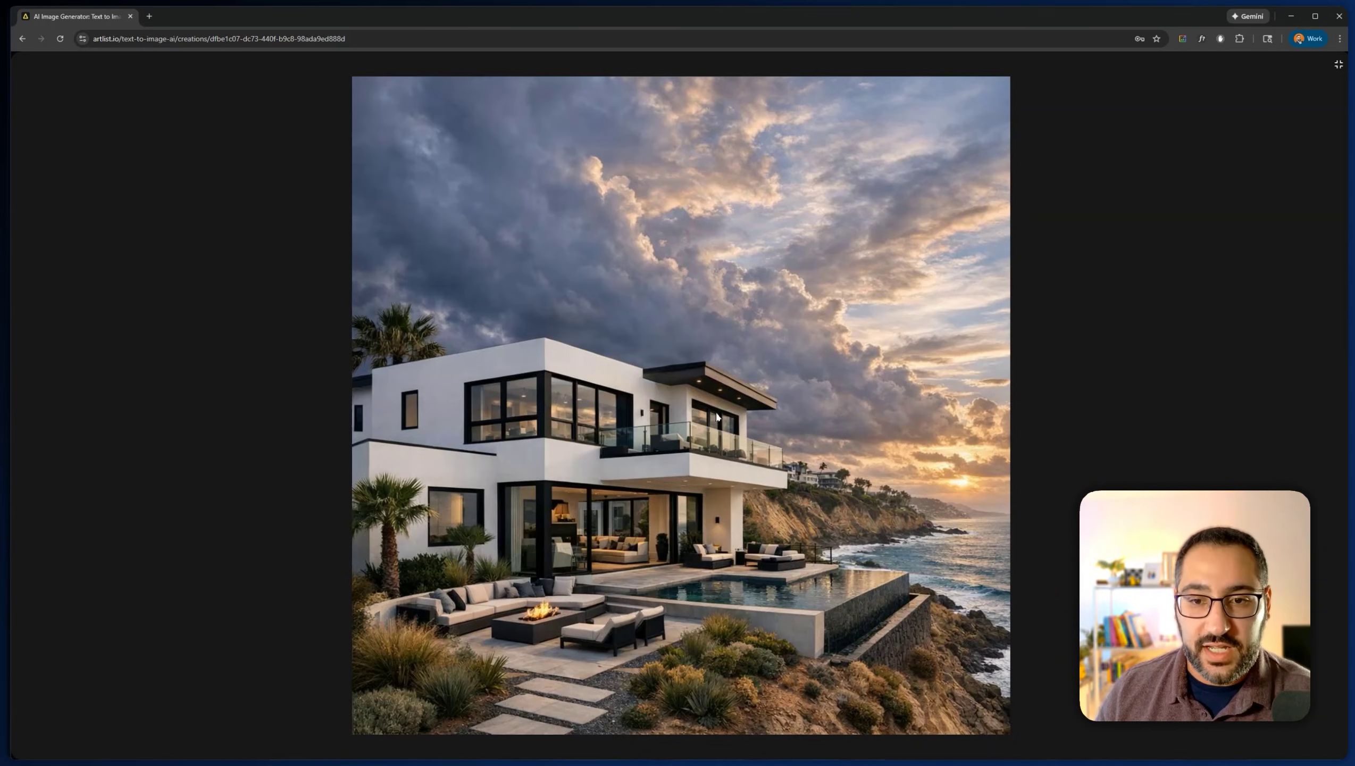
pyautogui.press('Escape')
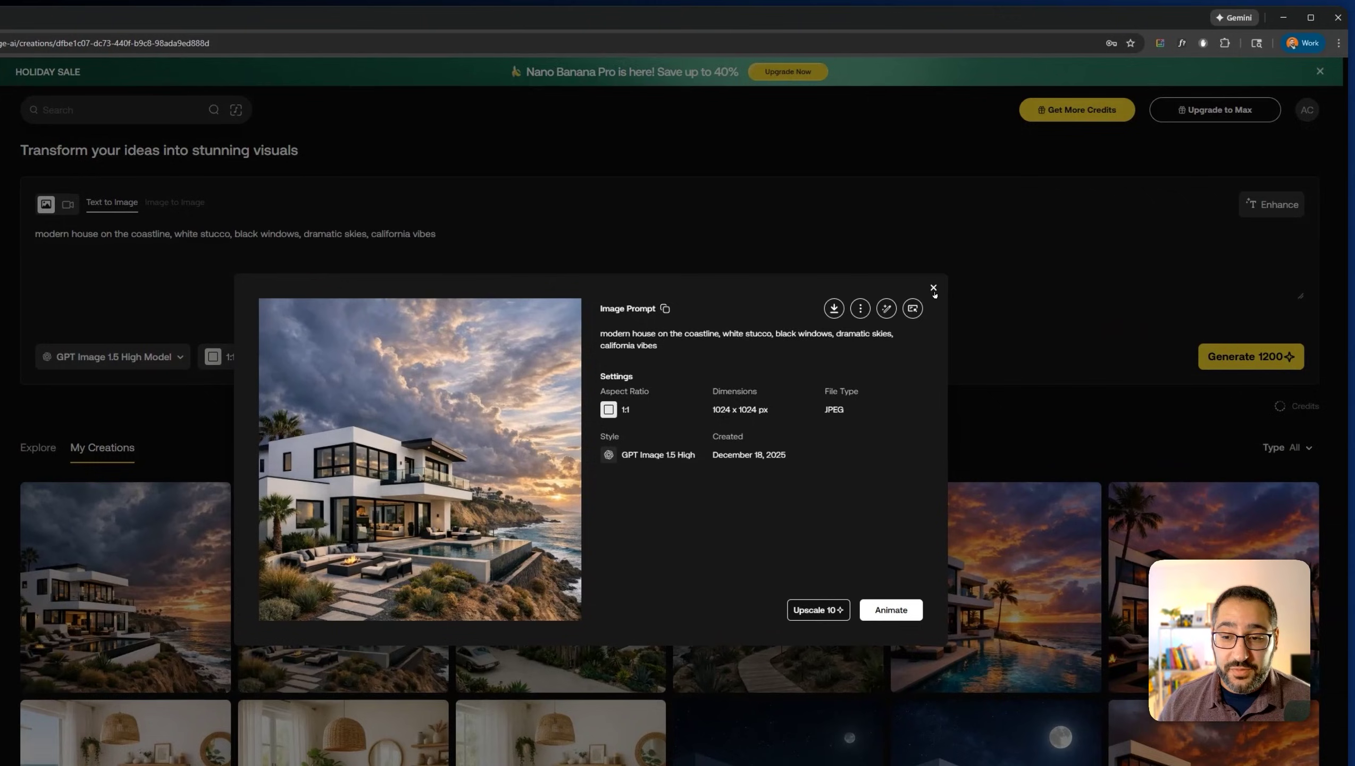
pyautogui.click(983, 255)
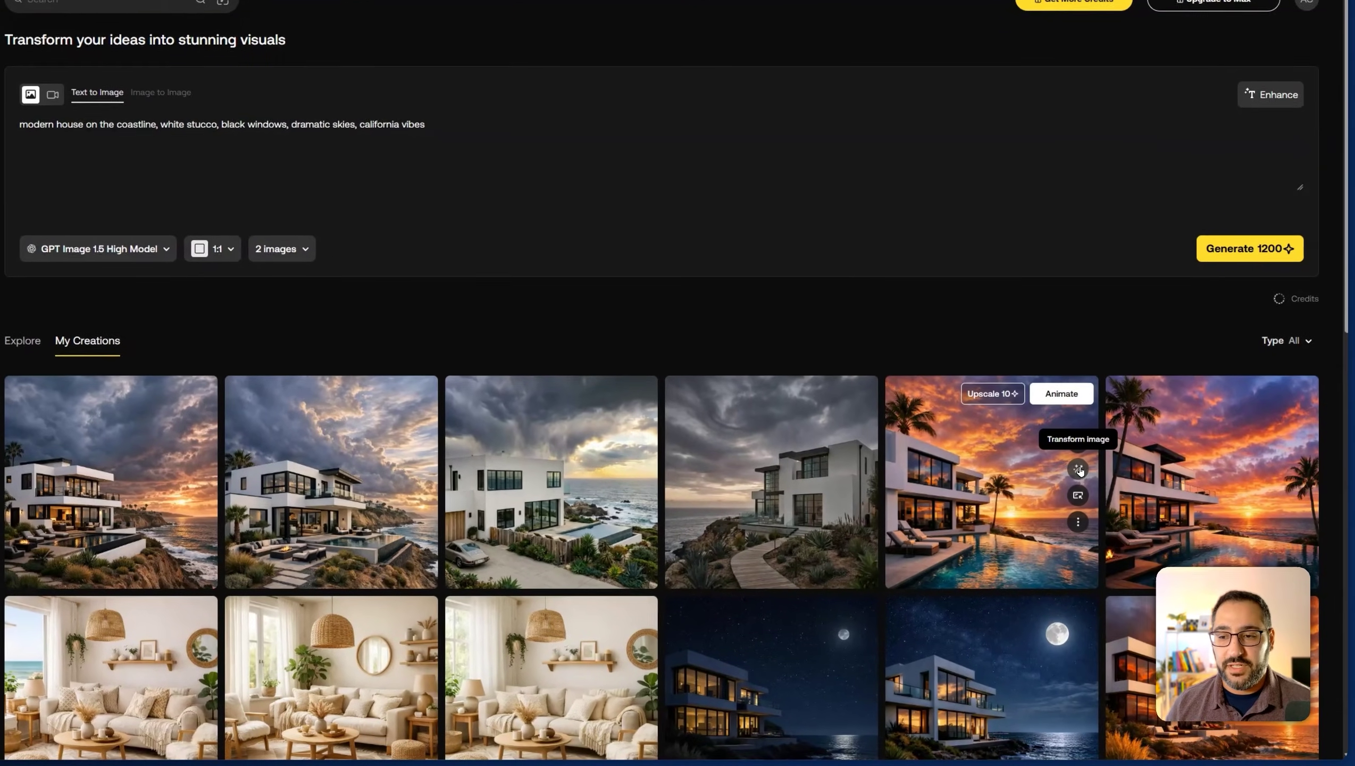
# Step: Edit the sunset house render with 'turn this into night time', then compare GPT Image 1.5 Low, Medium, High
pyautogui.click(1086, 477)
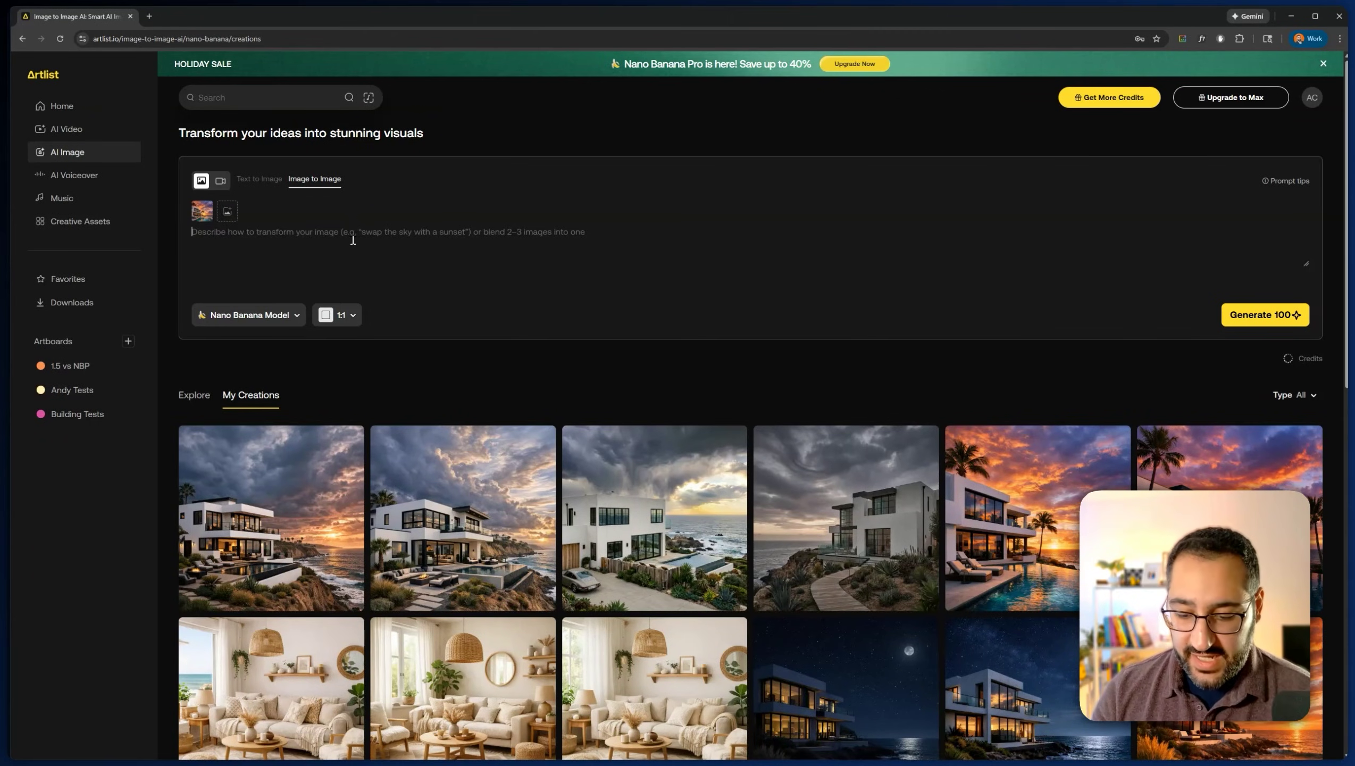
pyautogui.write('turn this into night')
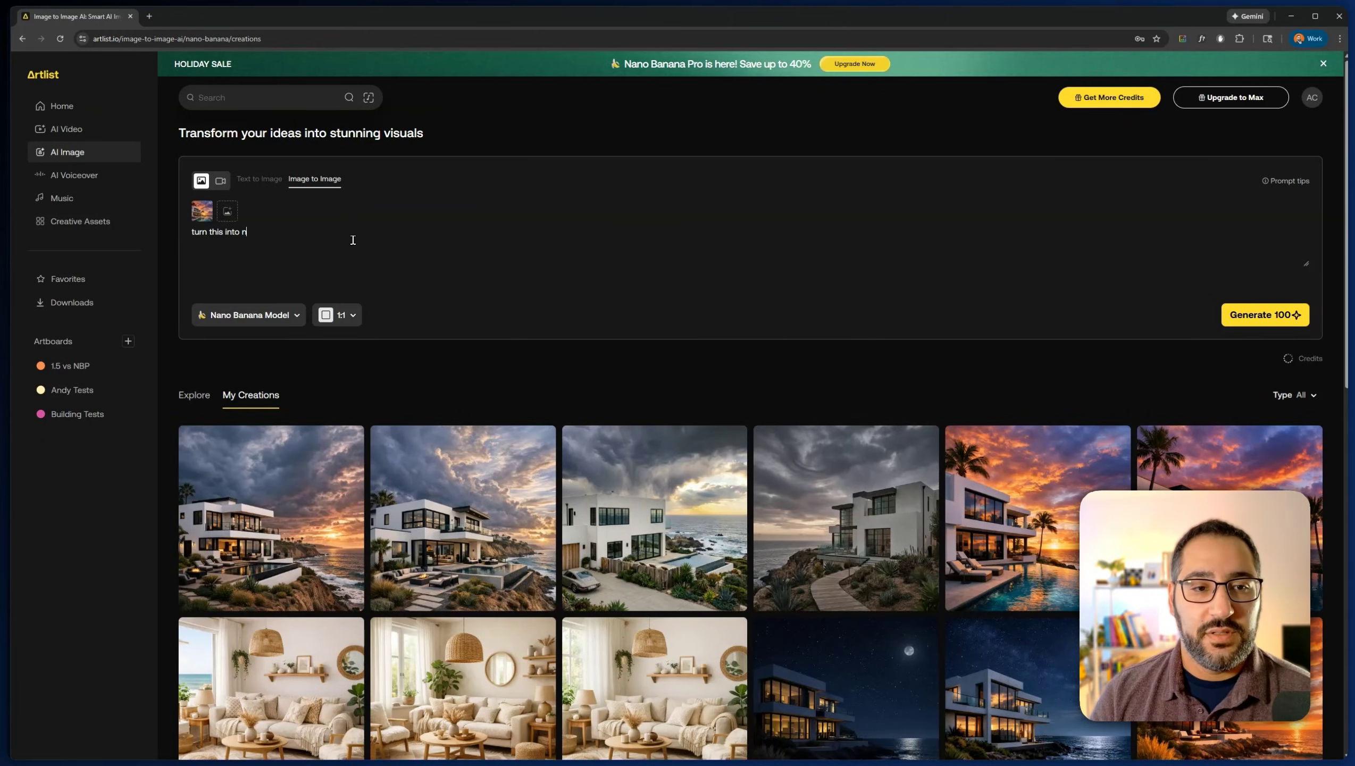
pyautogui.write(' time')
pyautogui.click(249, 314)
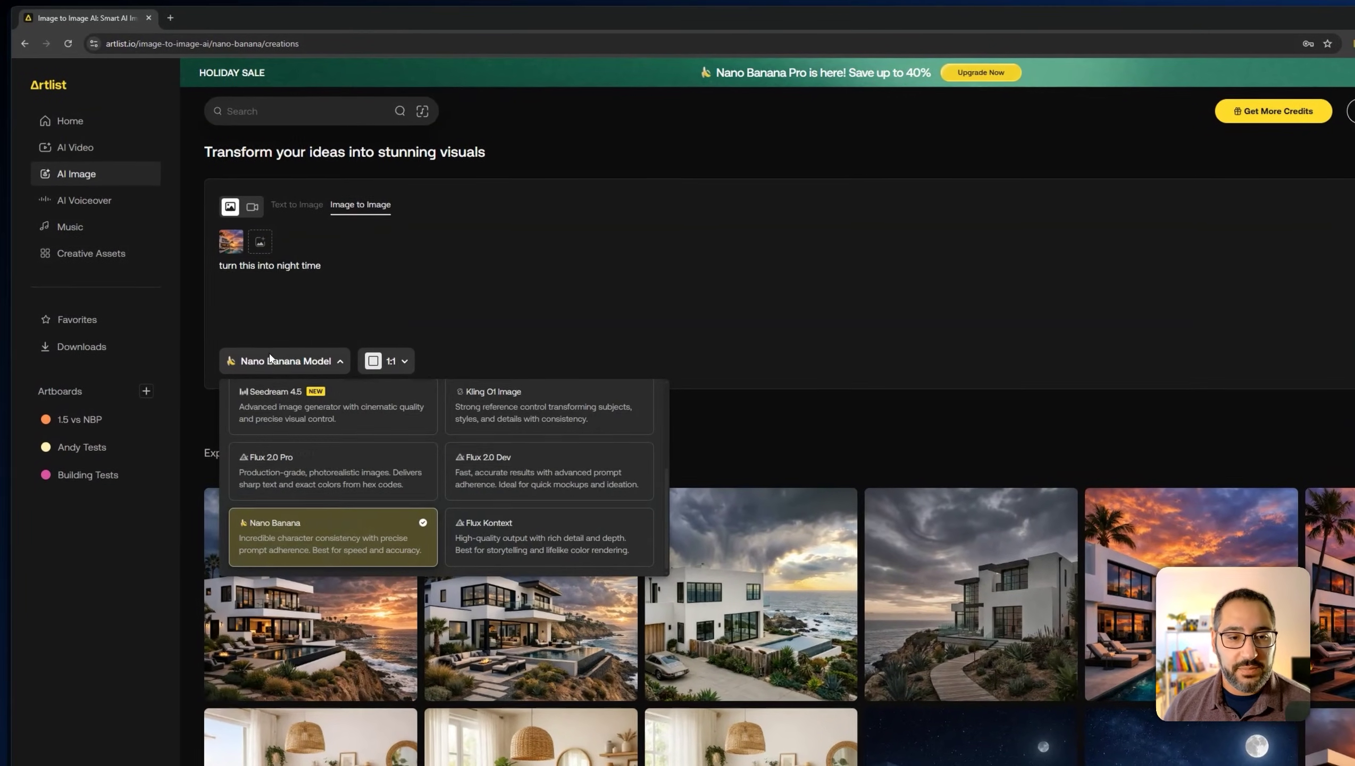
pyautogui.scroll(3, 397, 458)
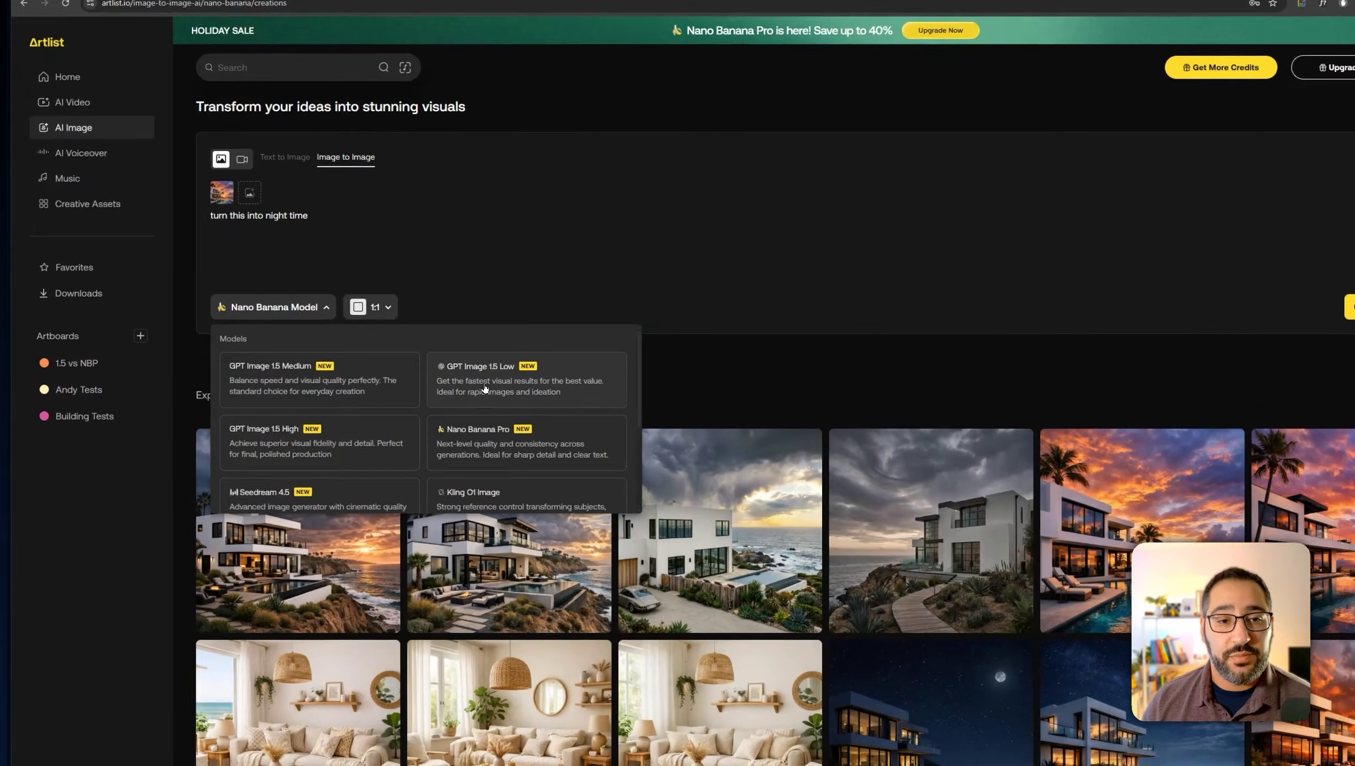
pyautogui.click(441, 388)
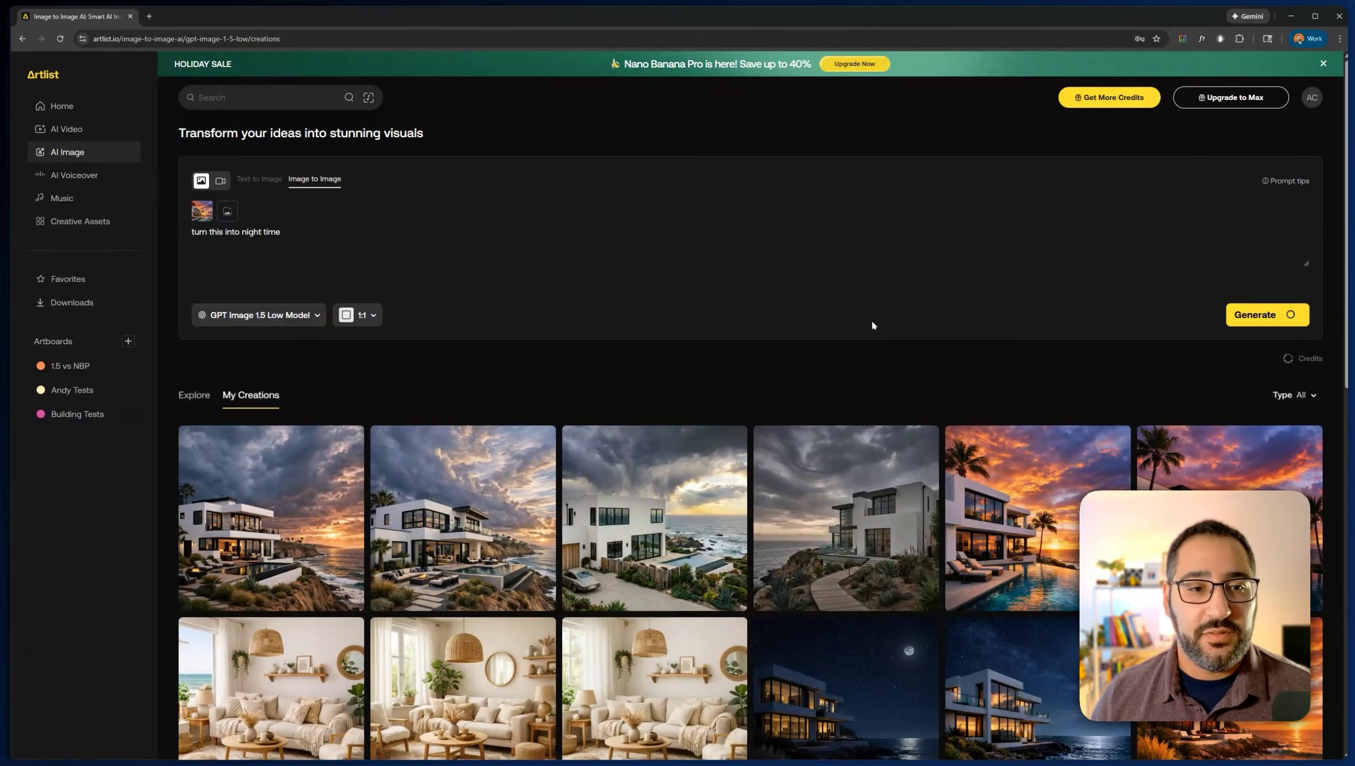
pyautogui.click(311, 315)
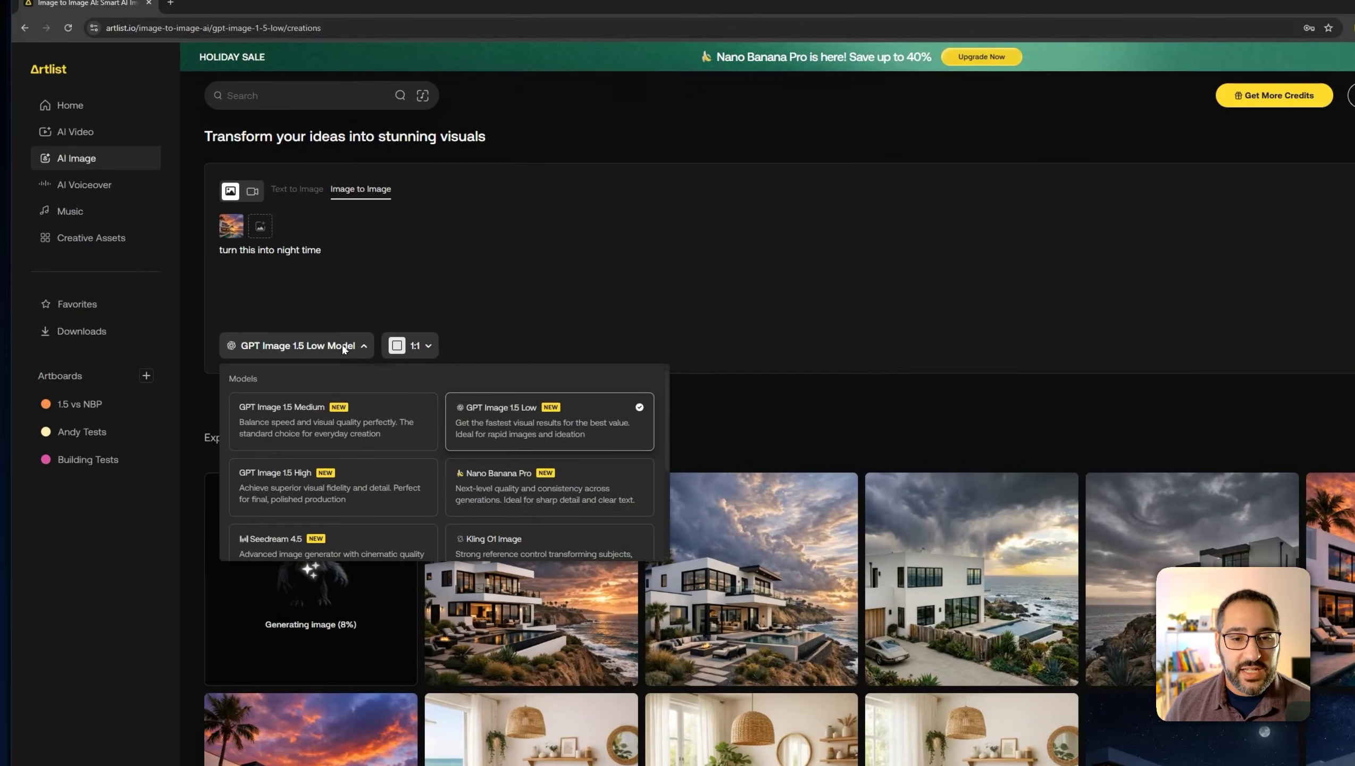
pyautogui.click(372, 429)
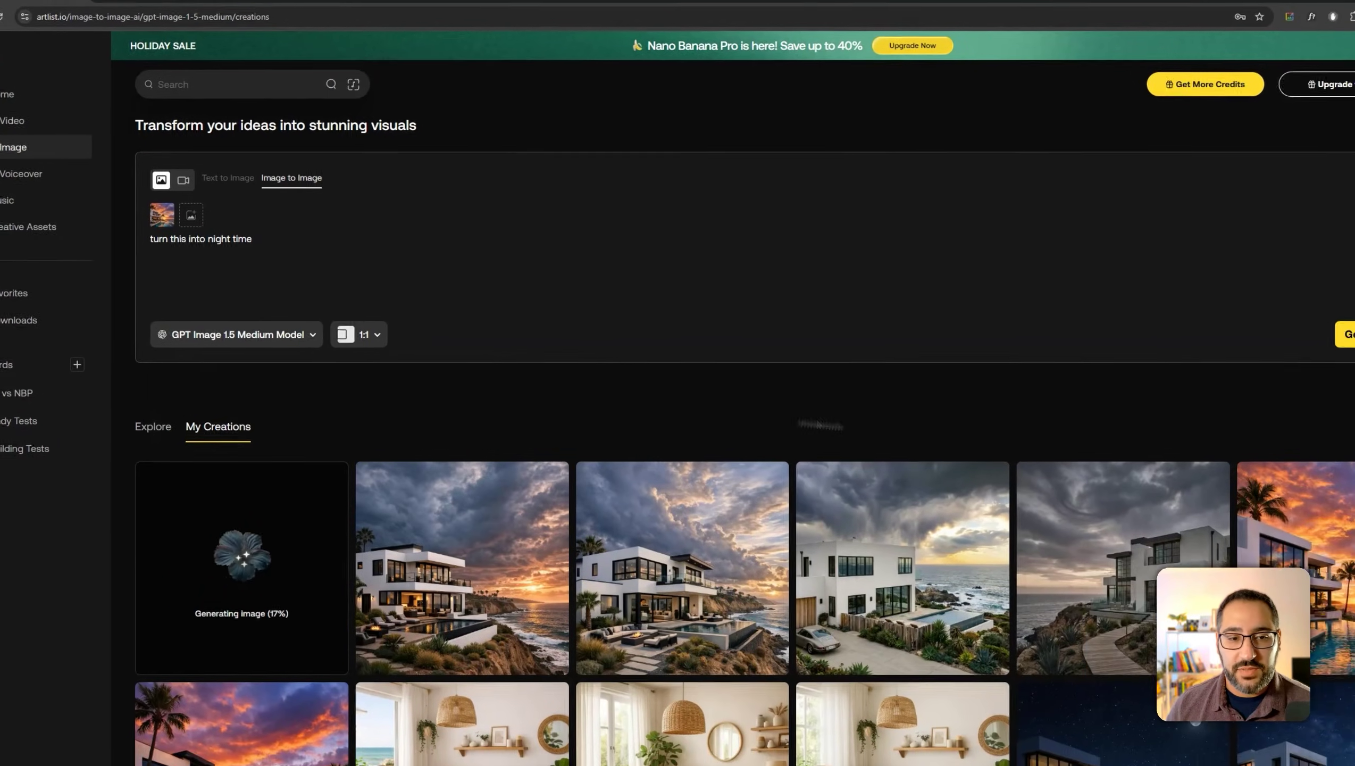
pyautogui.click(356, 345)
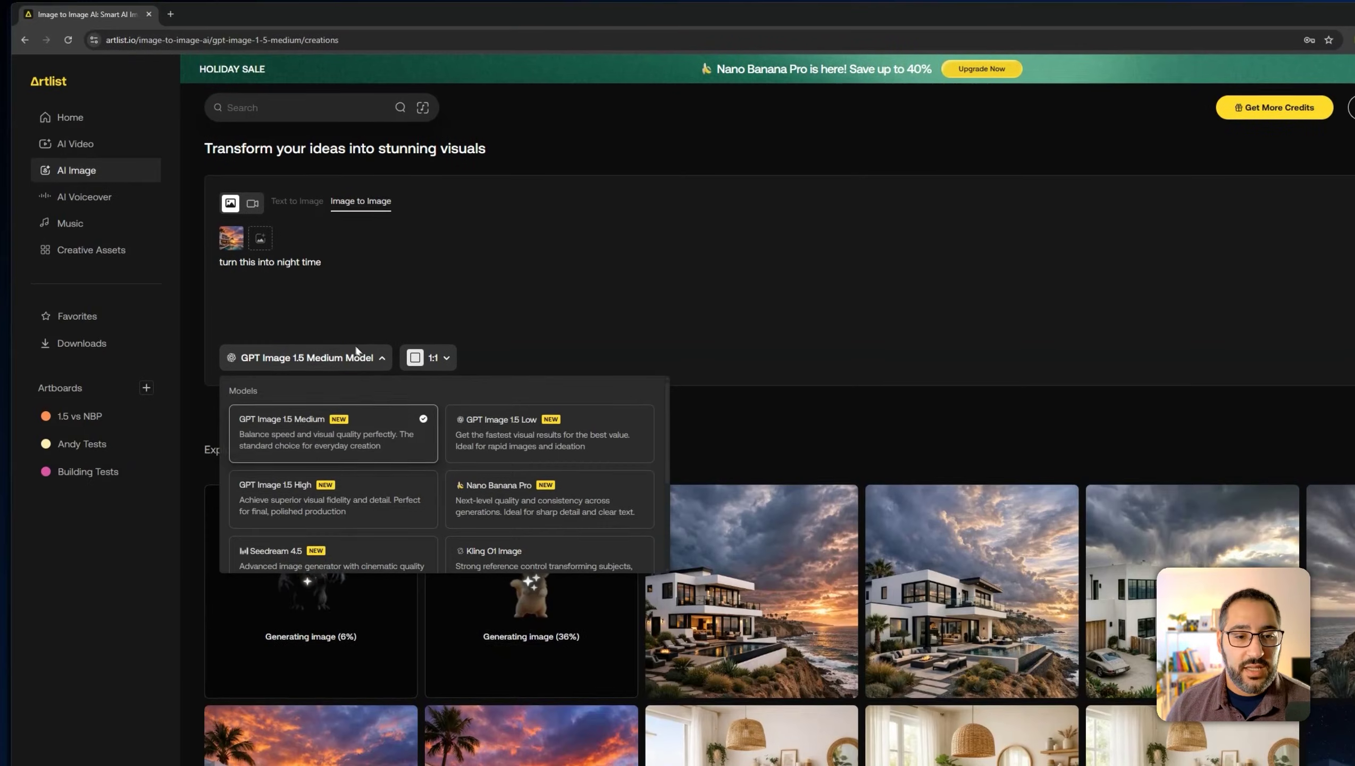
pyautogui.click(397, 491)
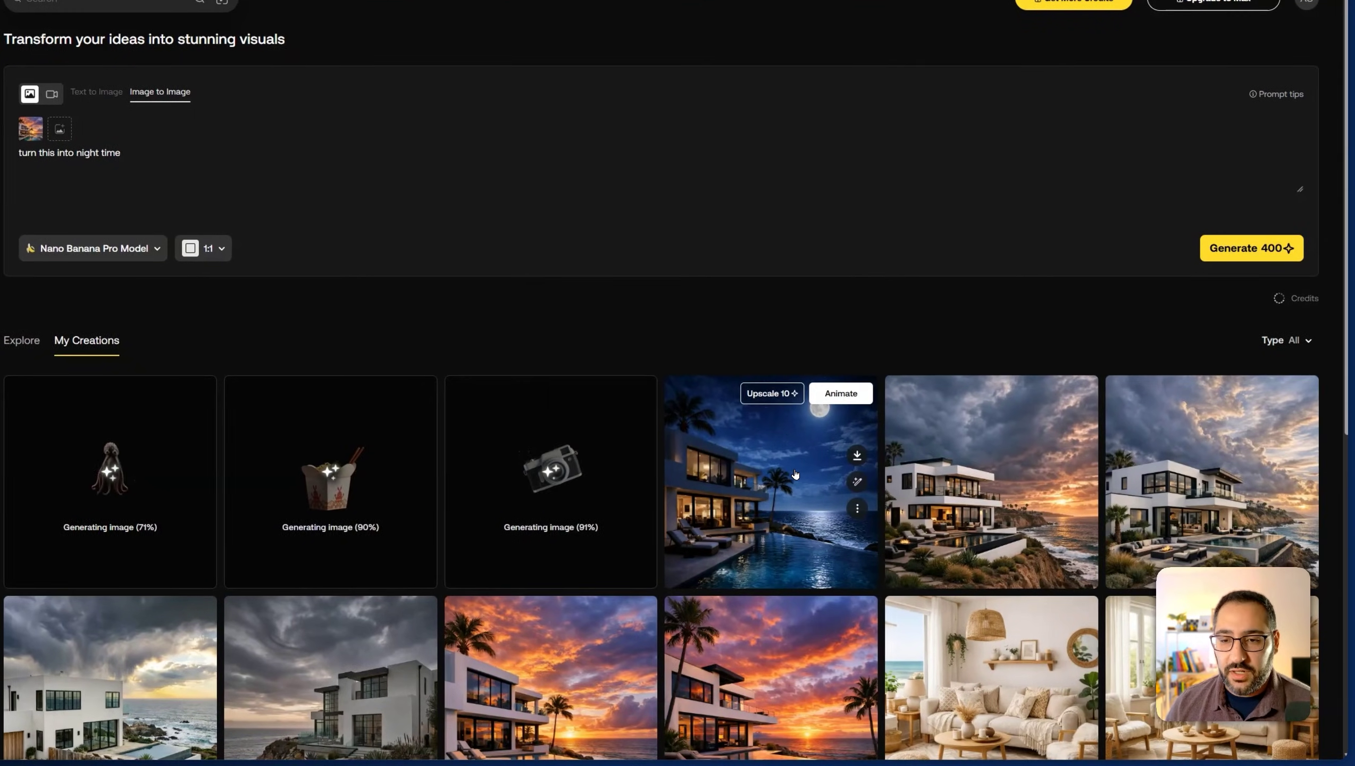
# Step: View the Nano Banana Pro night-time house render at full size, then close it
pyautogui.click(786, 460)
pyautogui.click(793, 504)
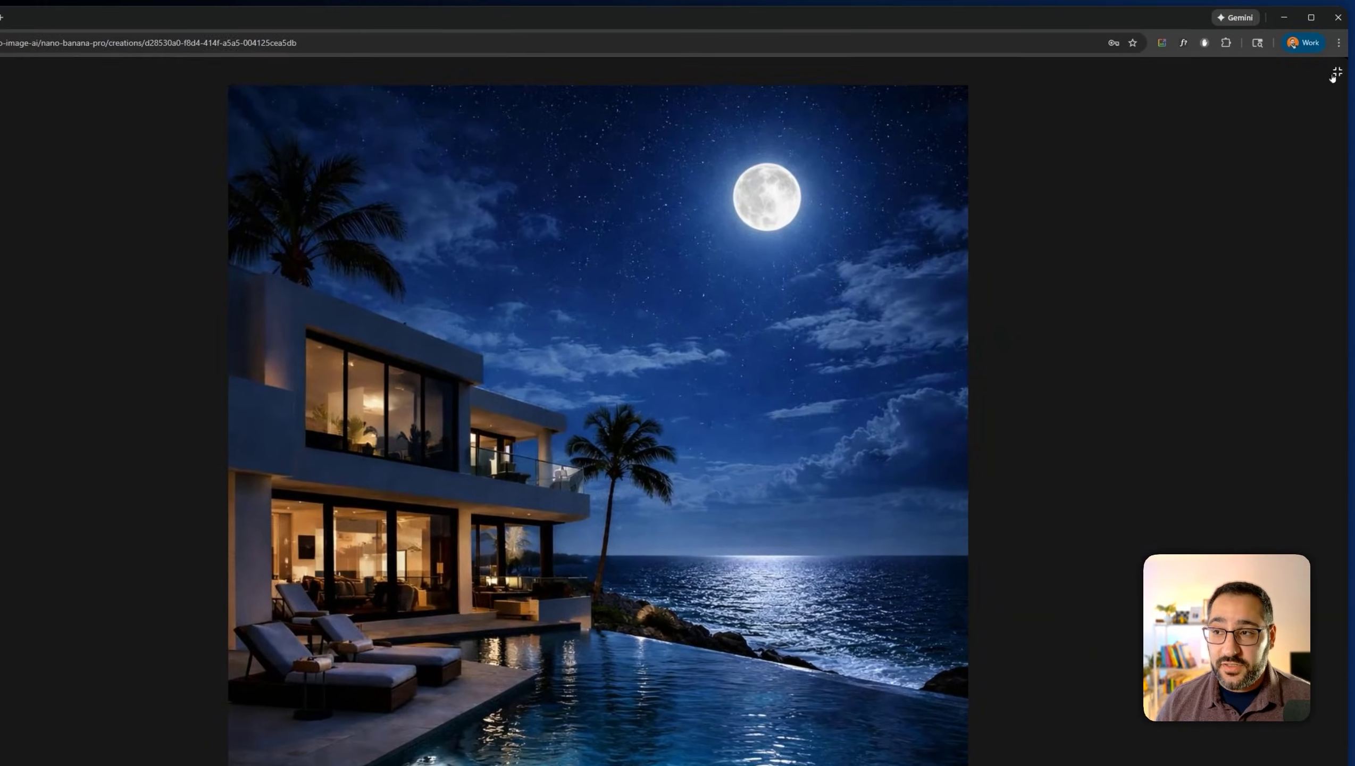
pyautogui.press('Escape')
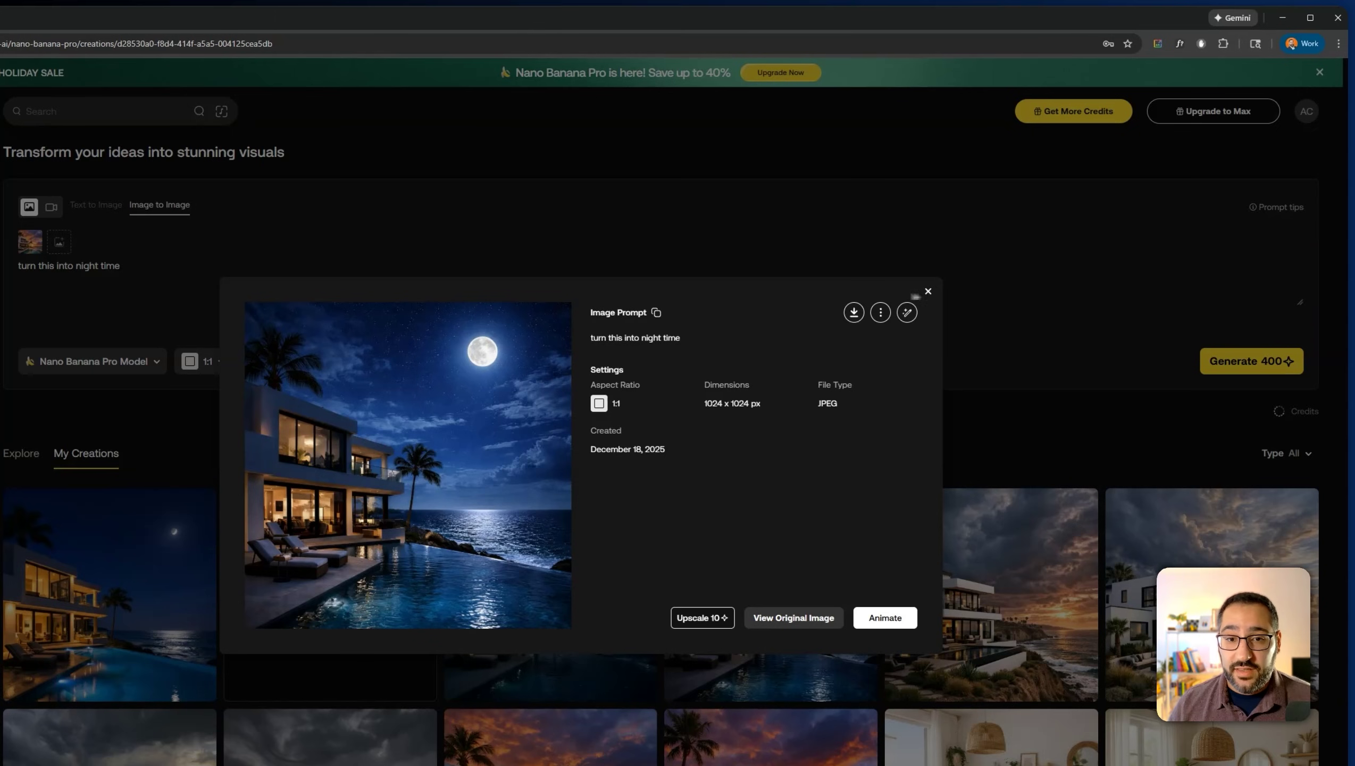
pyautogui.click(927, 292)
# Step: Switch the image-to-image model to GPT Image 1.5 Medium, 150 credits per run
pyautogui.click(144, 362)
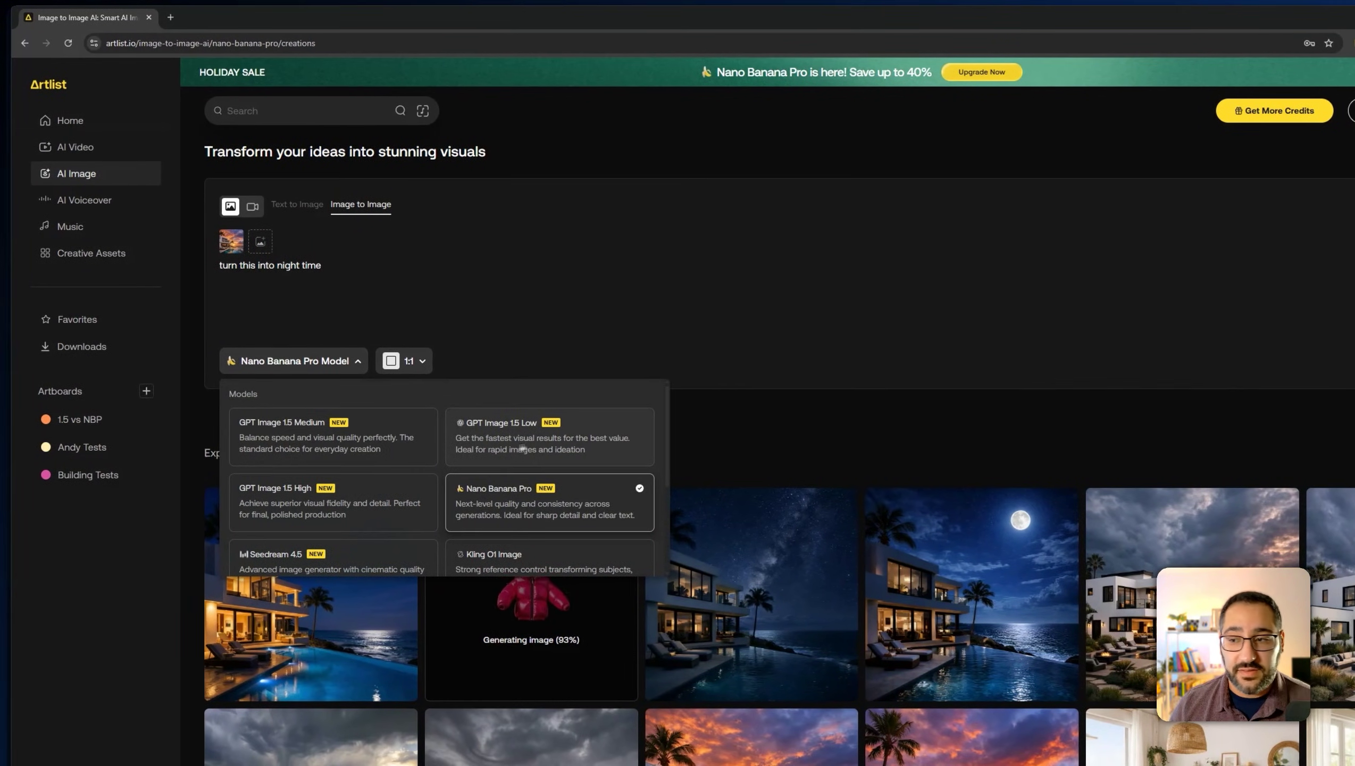
pyautogui.click(515, 437)
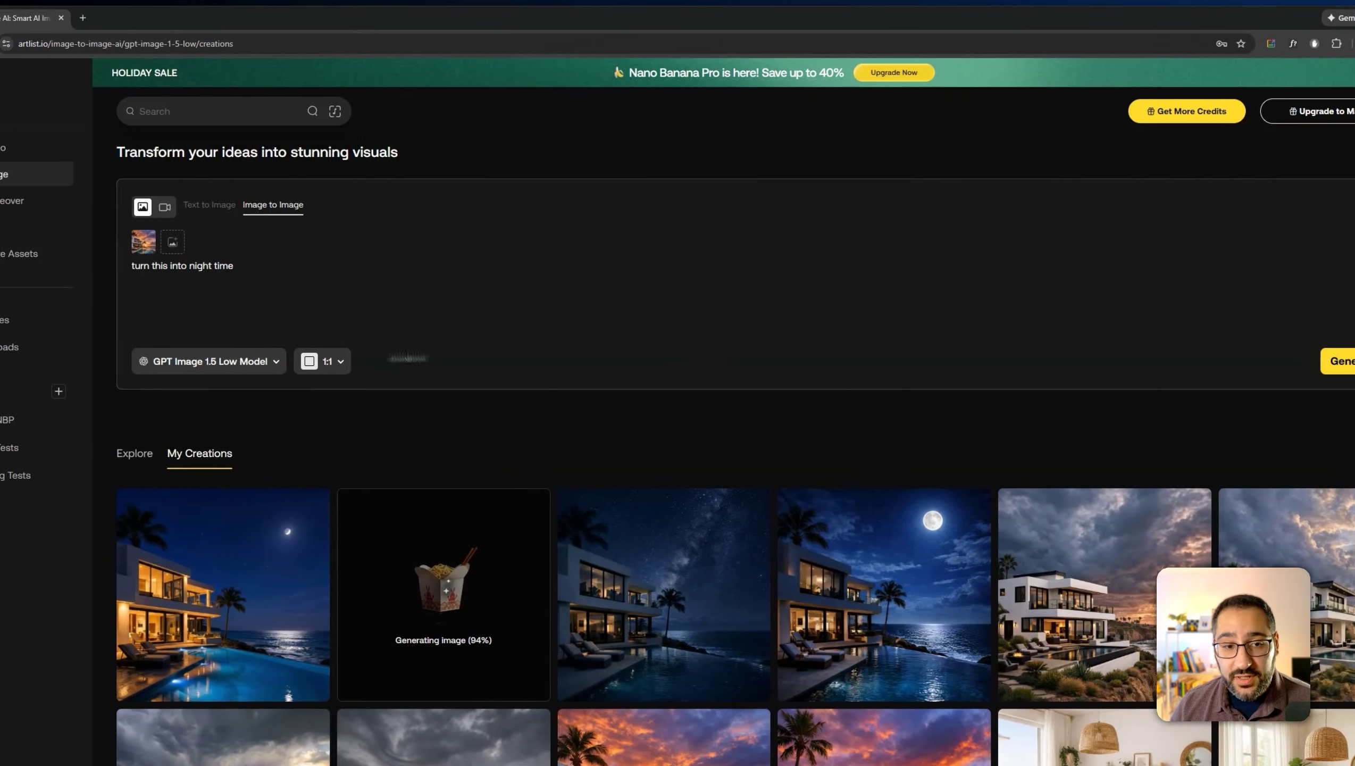
pyautogui.click(209, 361)
pyautogui.click(225, 437)
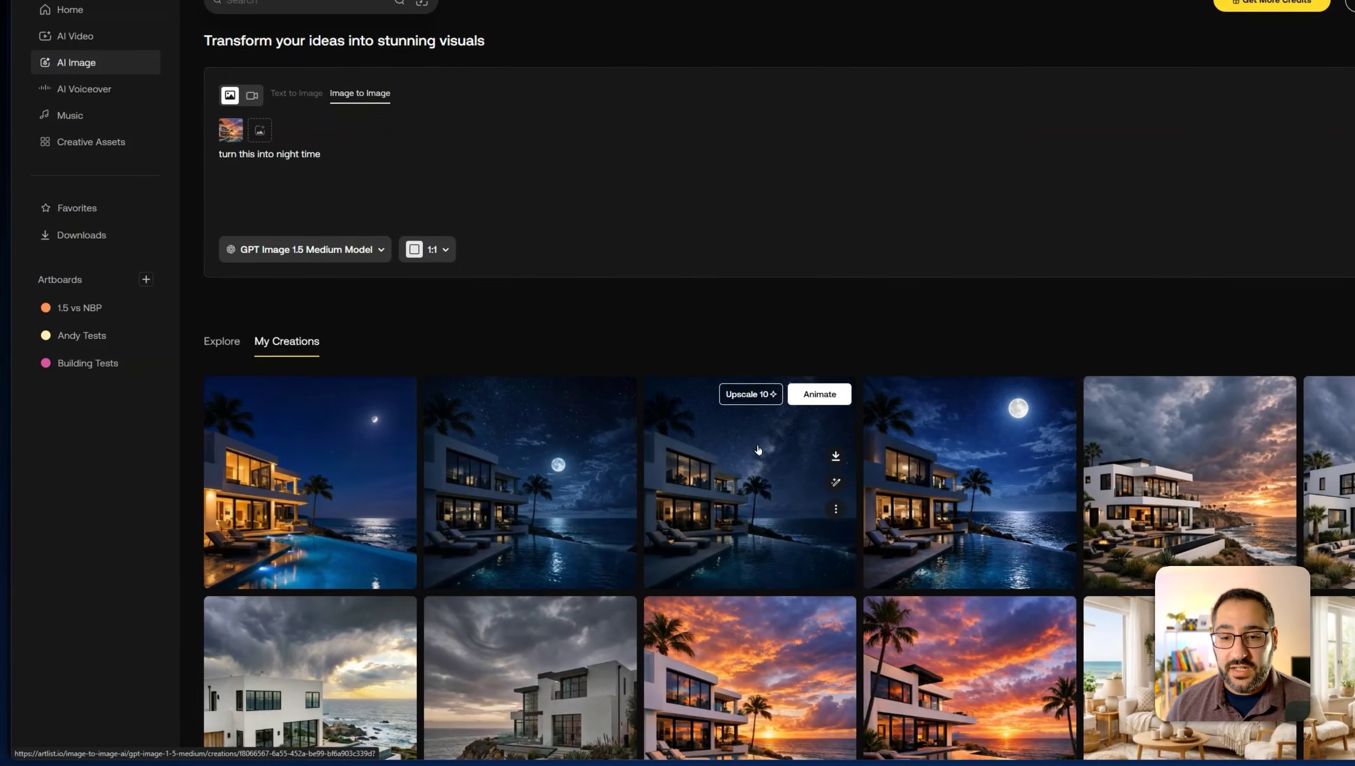
# Step: View the three night renders, including the full-moon one, full size, ending on the first render's details
pyautogui.click(663, 489)
pyautogui.click(758, 500)
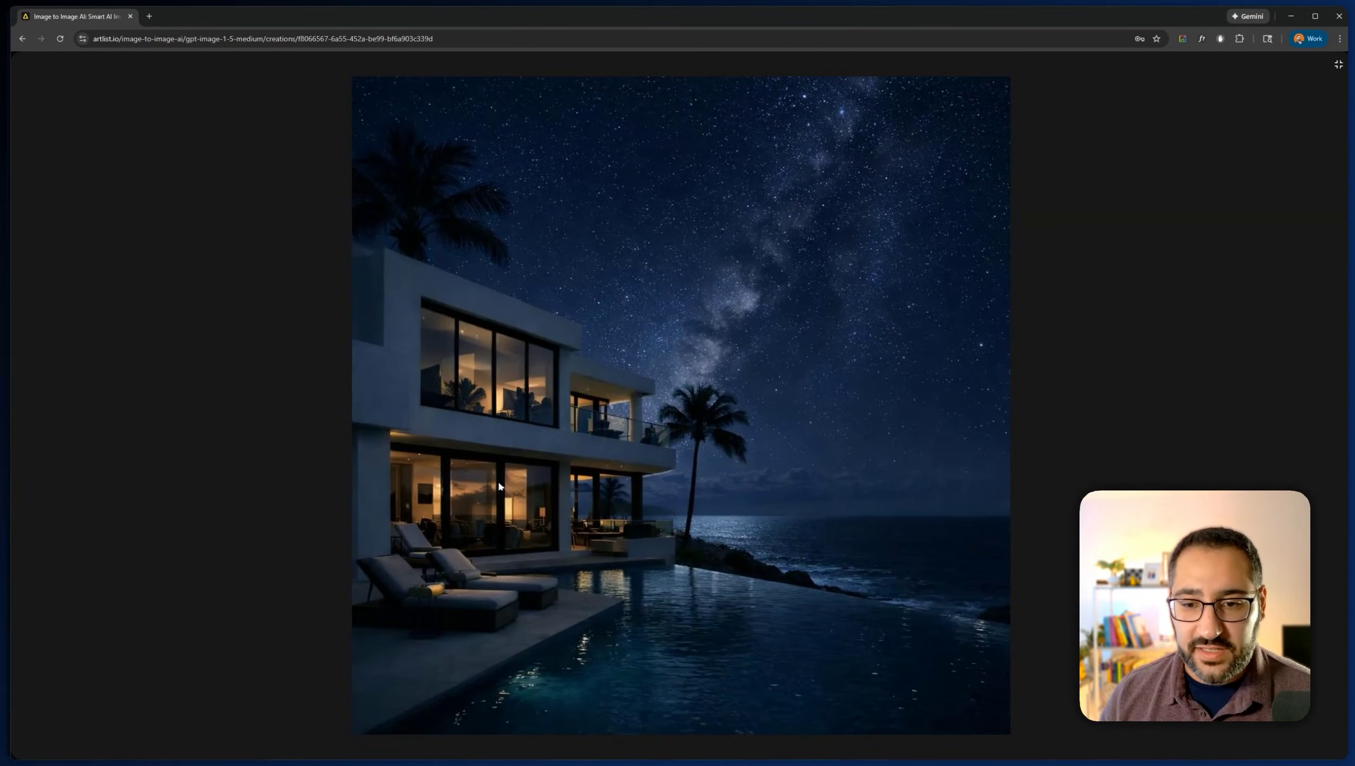
pyautogui.click(870, 433)
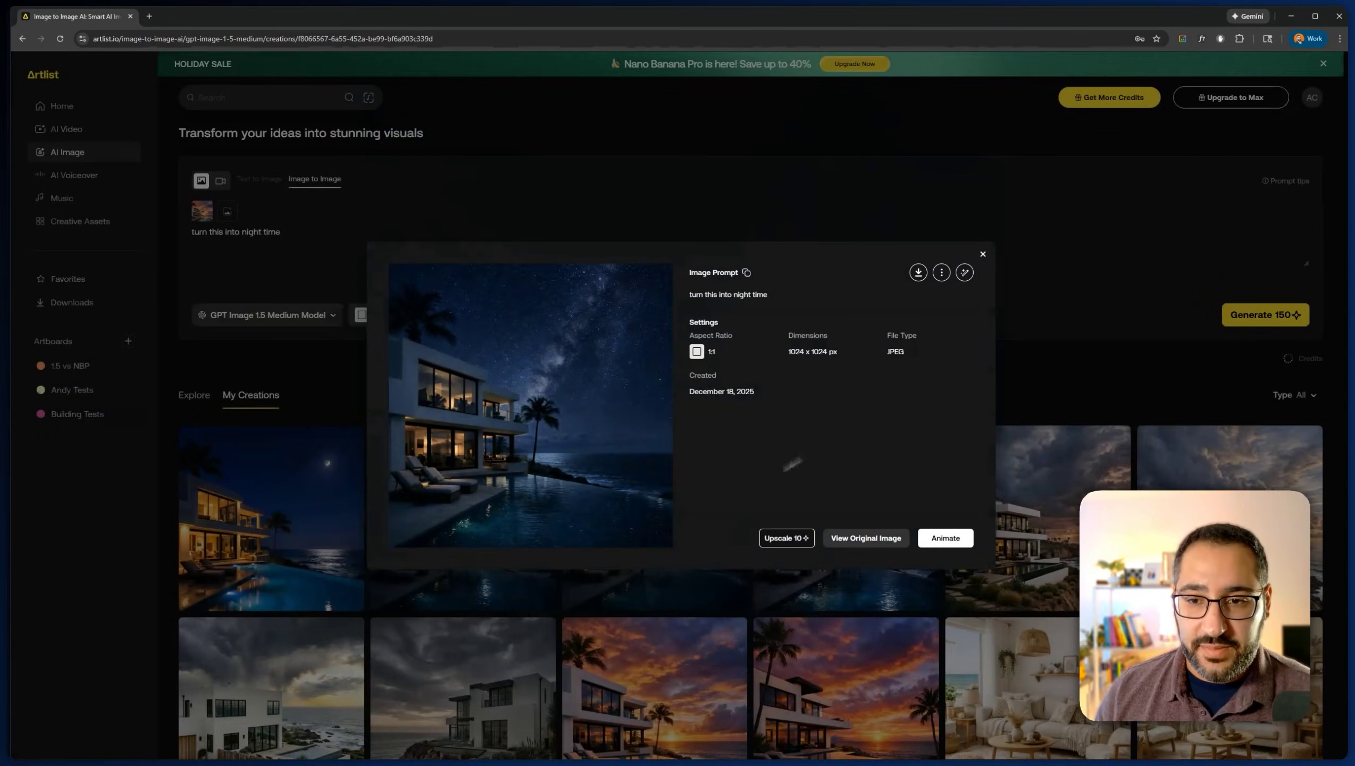
pyautogui.press('Escape')
pyautogui.click(533, 545)
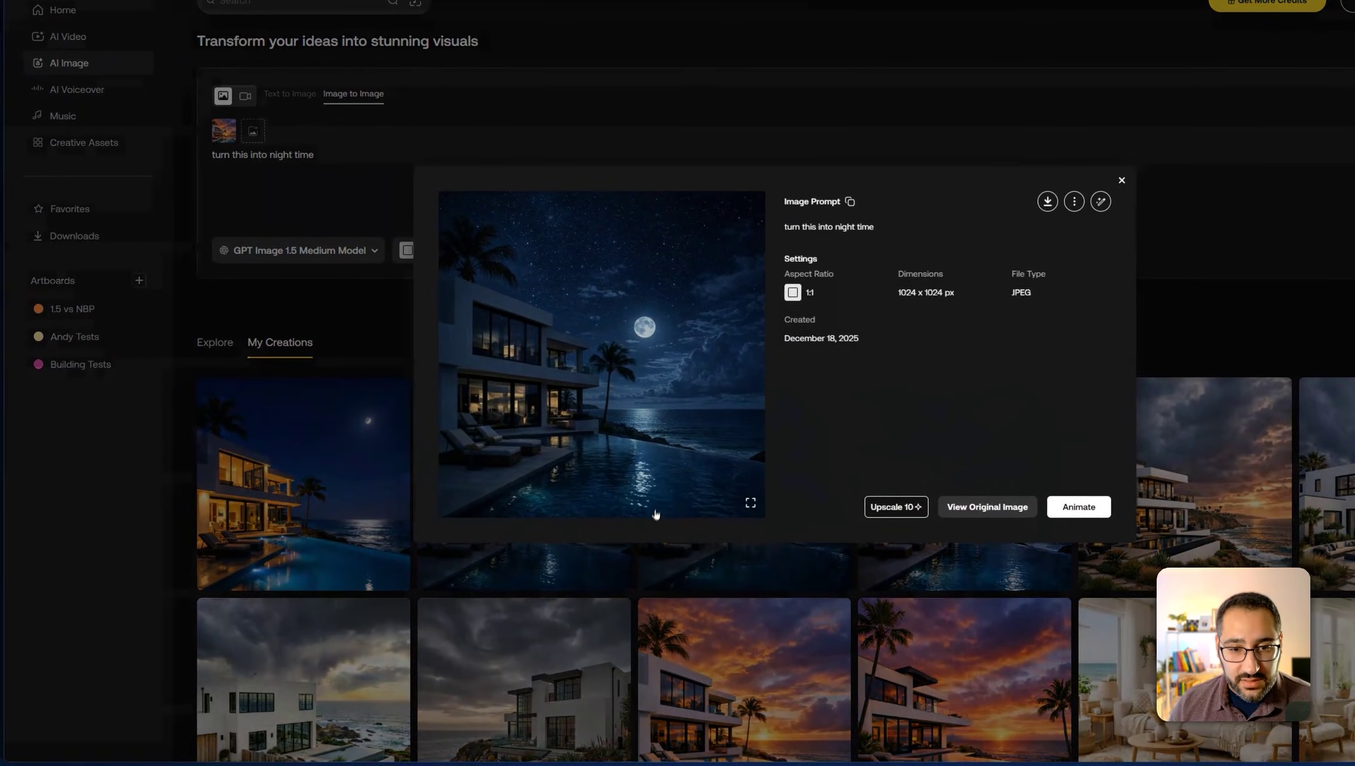
pyautogui.click(708, 510)
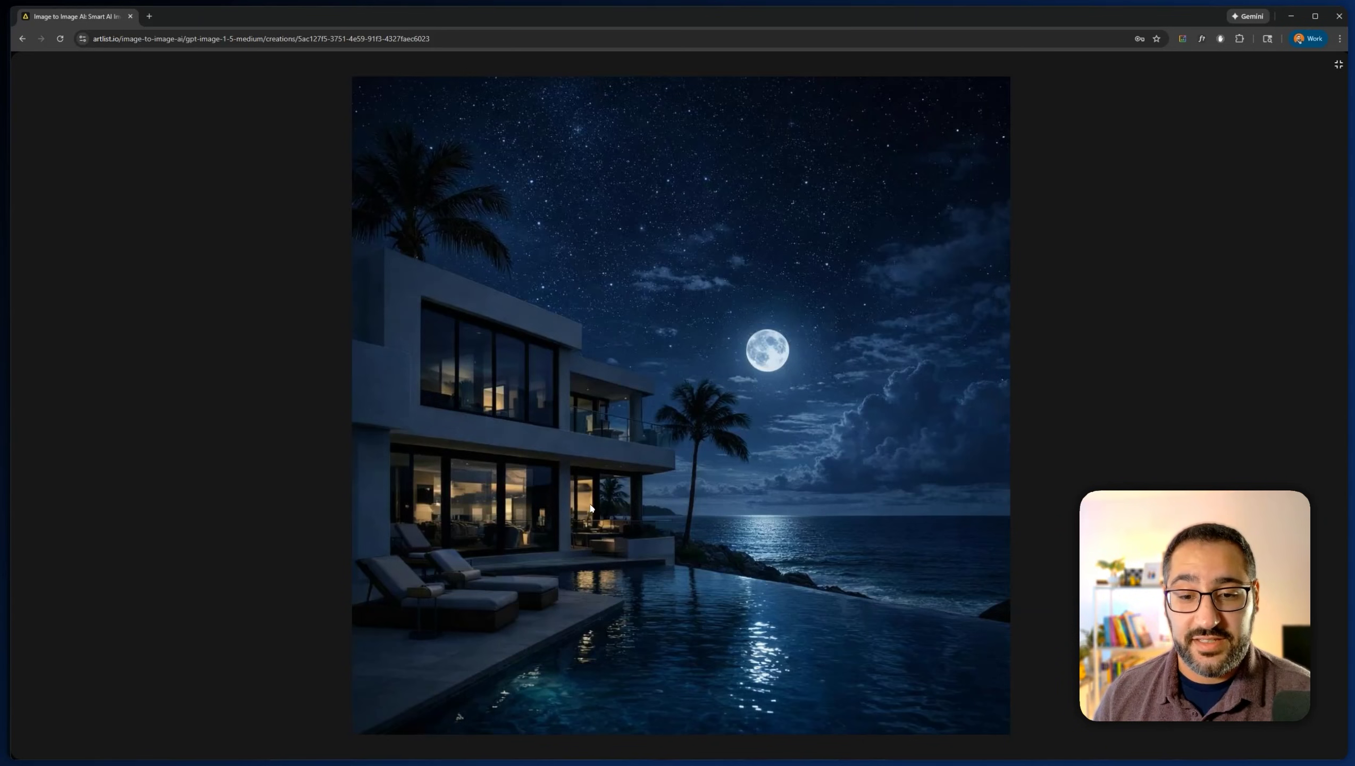
pyautogui.press('Escape')
pyautogui.press('Escape')
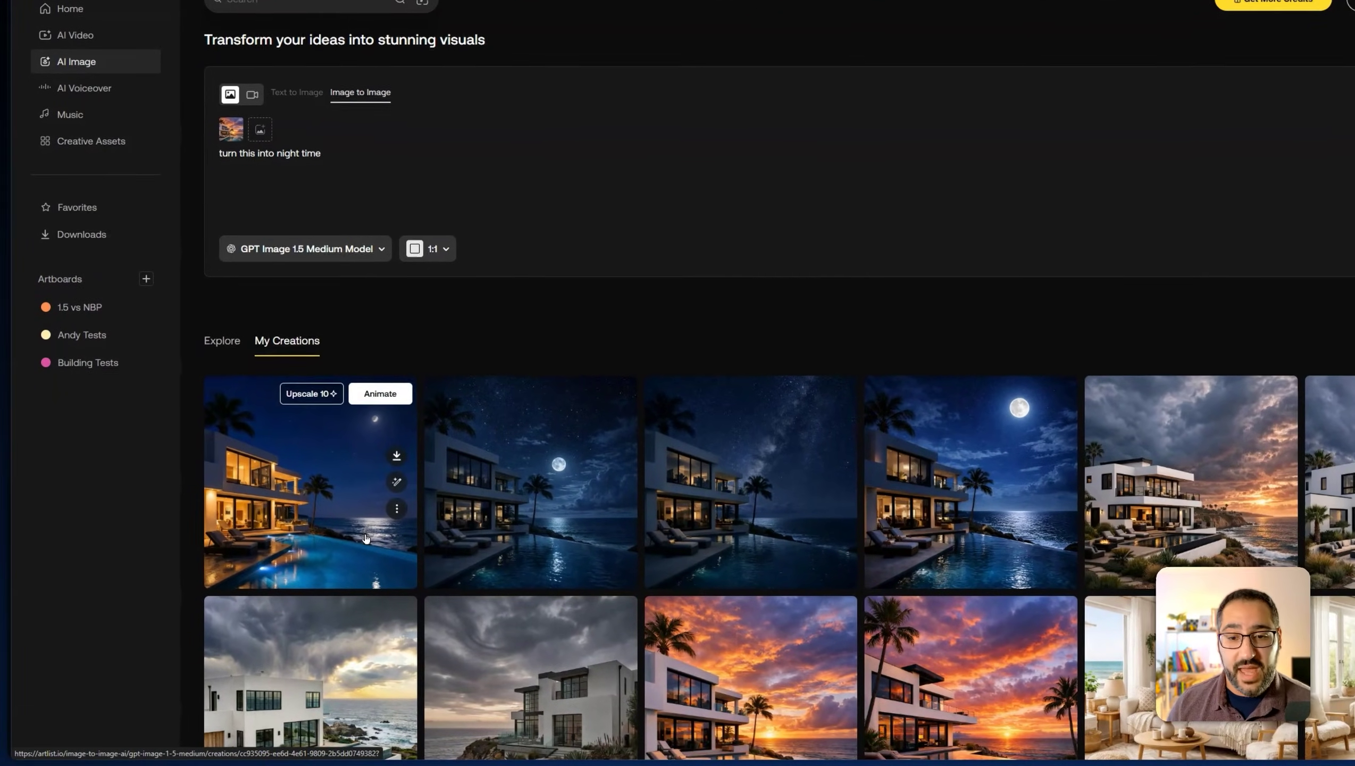
pyautogui.click(320, 548)
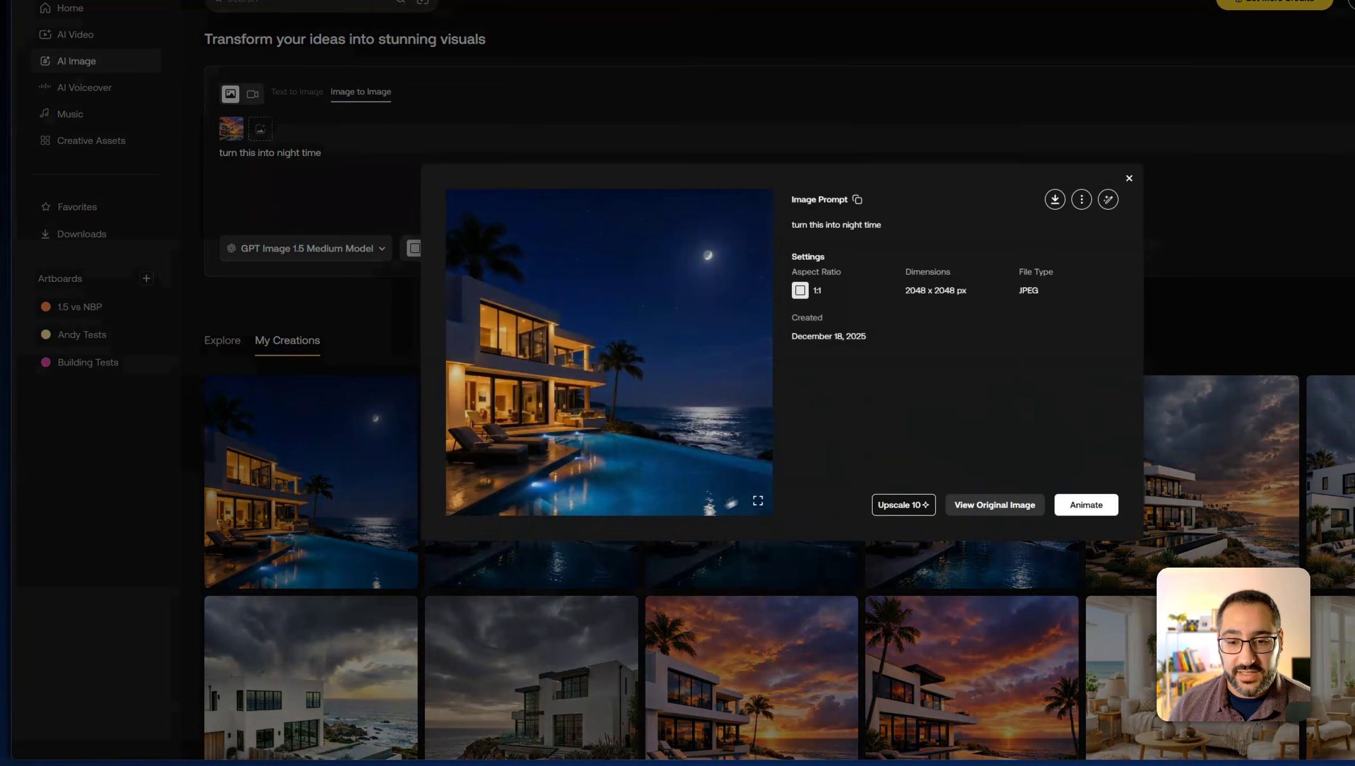
pyautogui.click(757, 495)
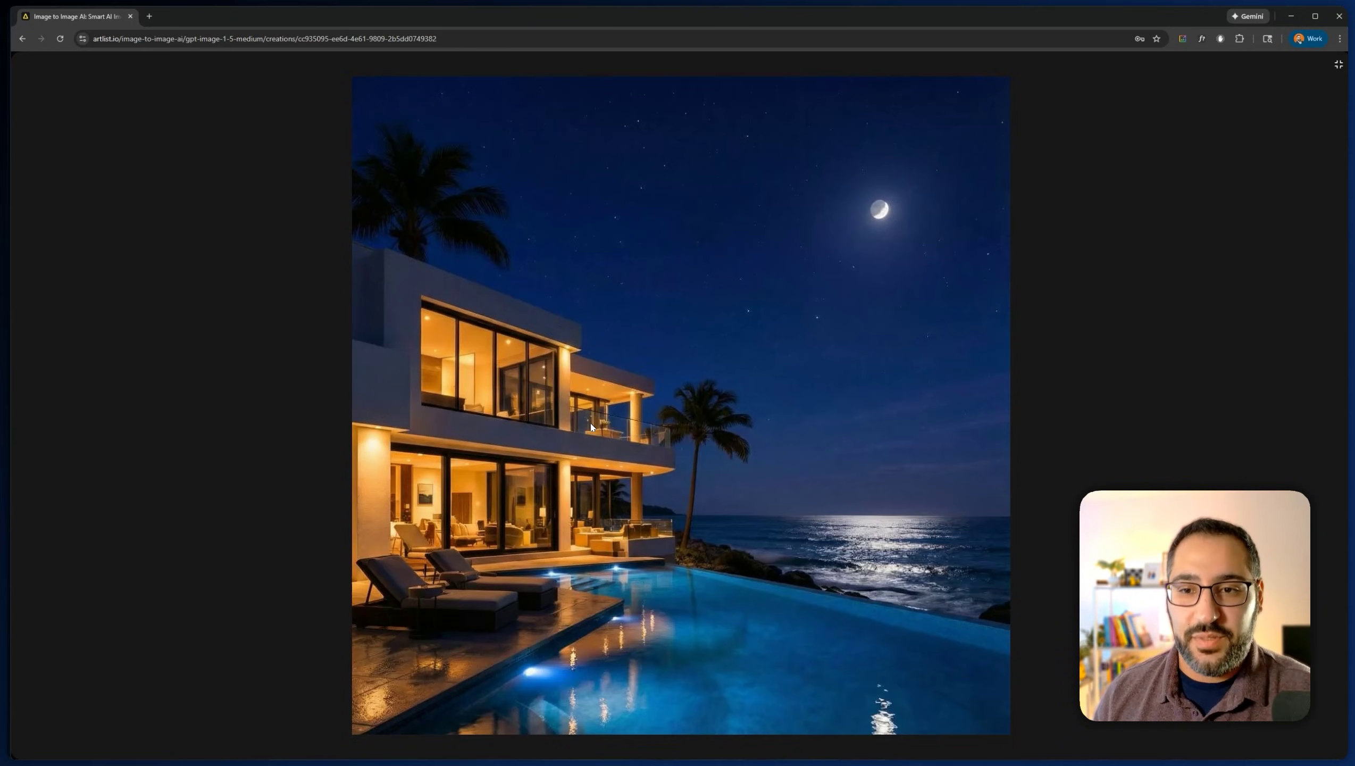
pyautogui.click(752, 398)
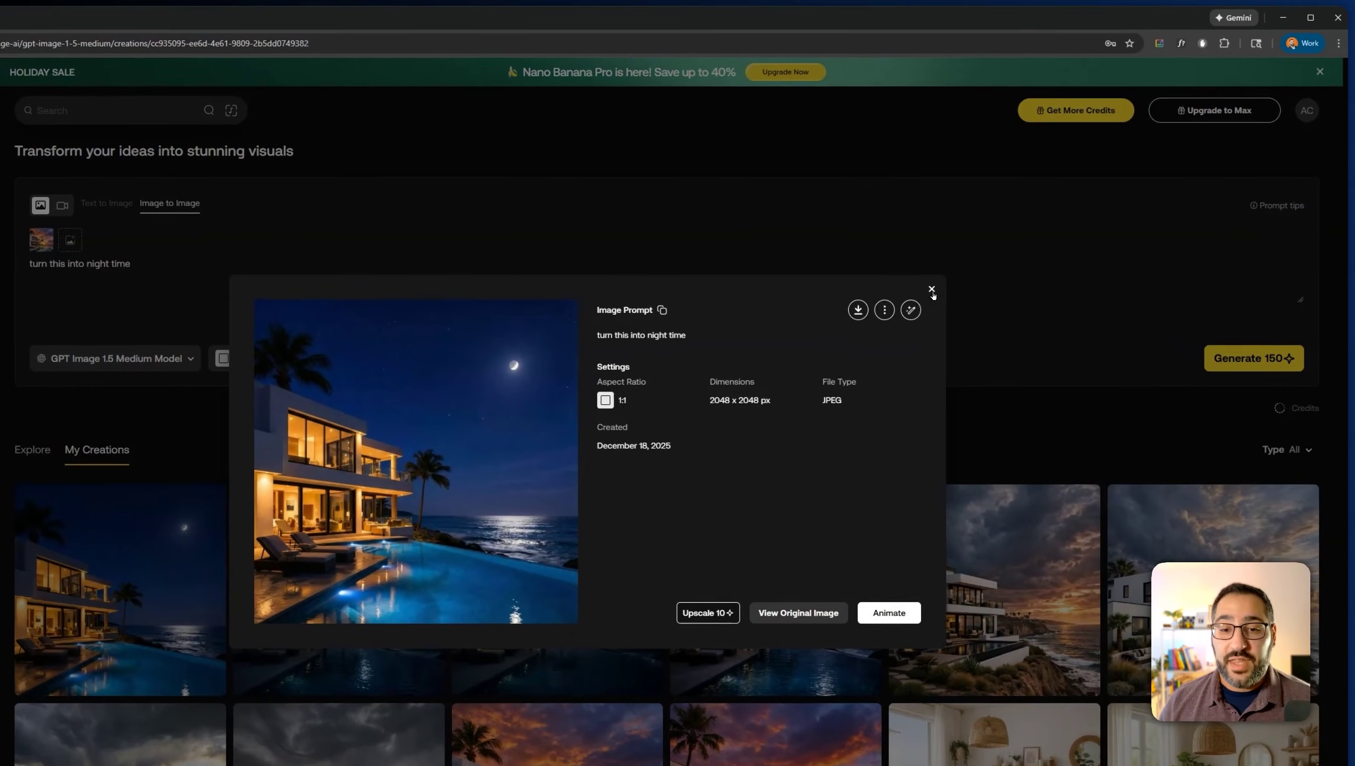
# Step: Paste the Scandinavian coastal interior prompt and generate it with GPT Image 1.5 Medium
pyautogui.click(983, 254)
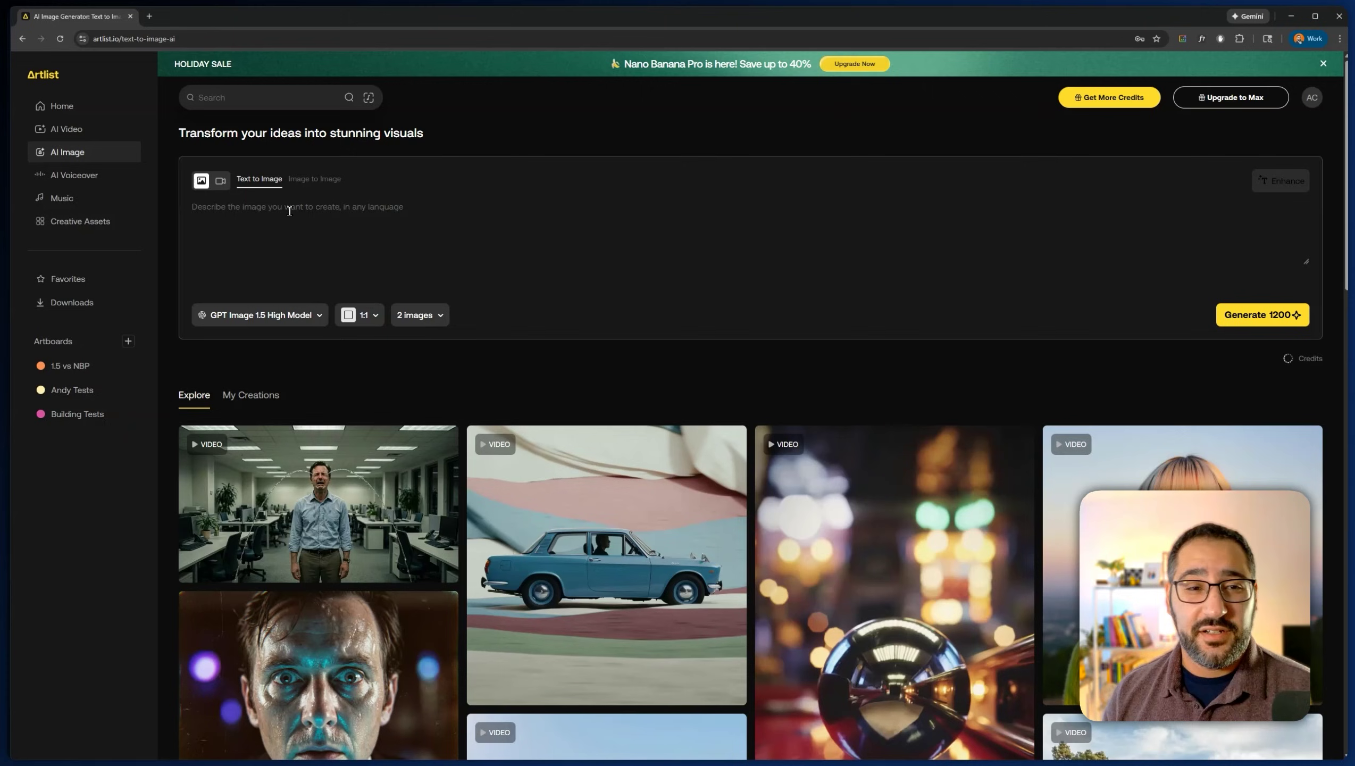
pyautogui.write('modern scandinavian interiors, view out to coast, california setting, colorful pillows')
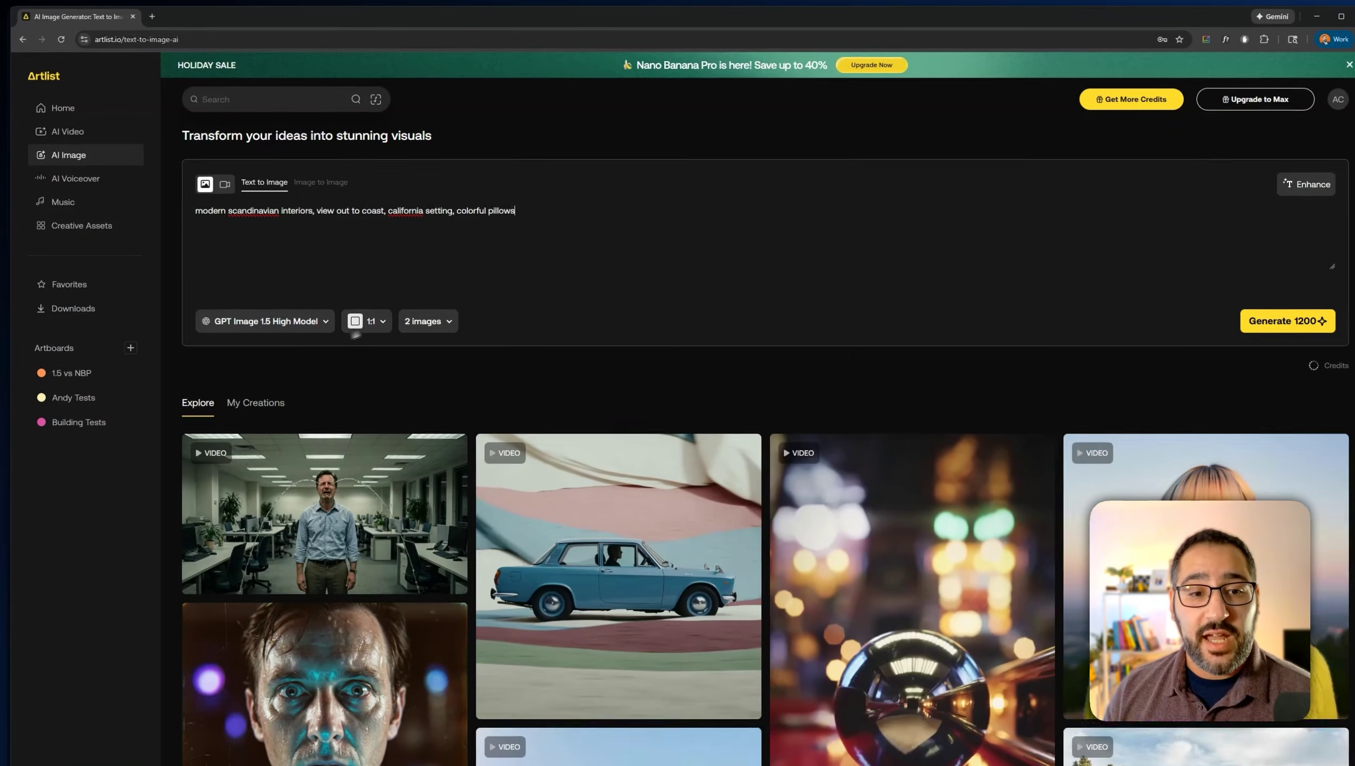
pyautogui.click(324, 321)
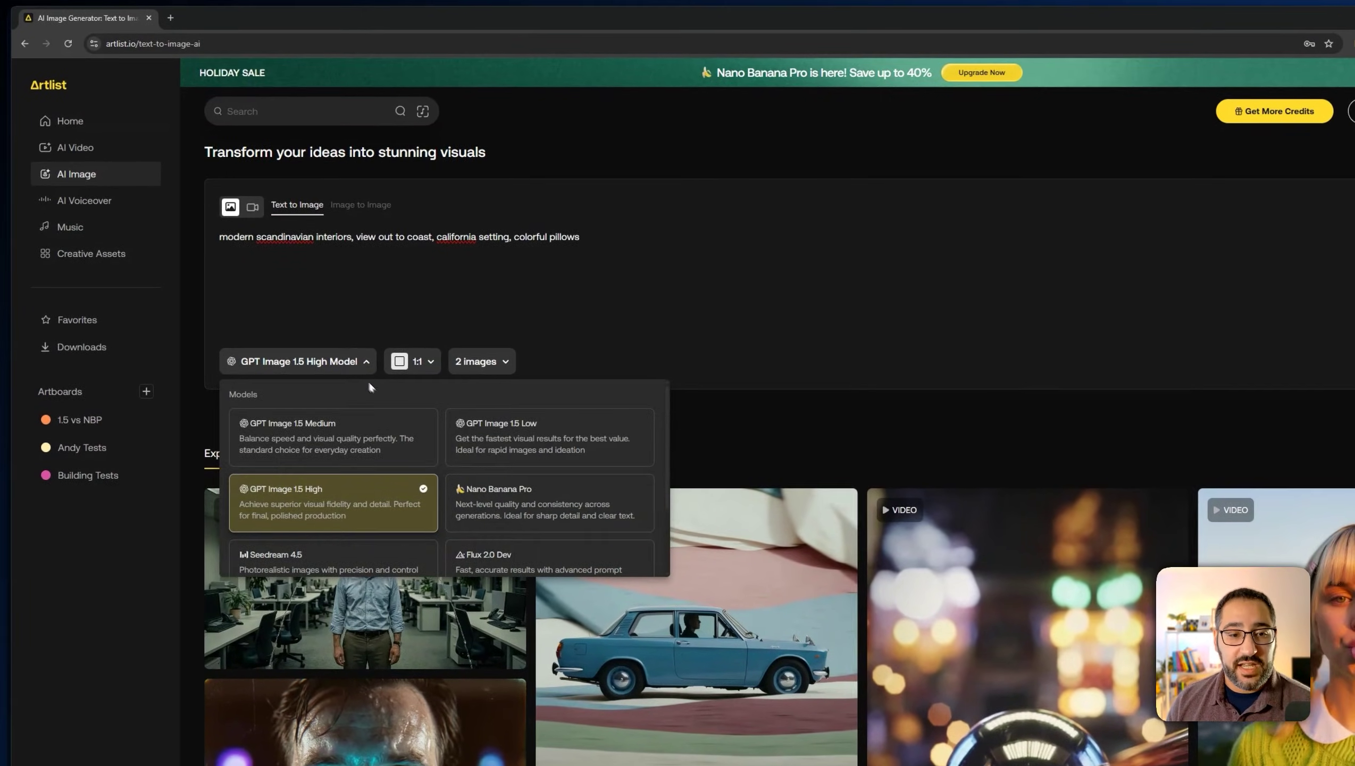
pyautogui.click(300, 422)
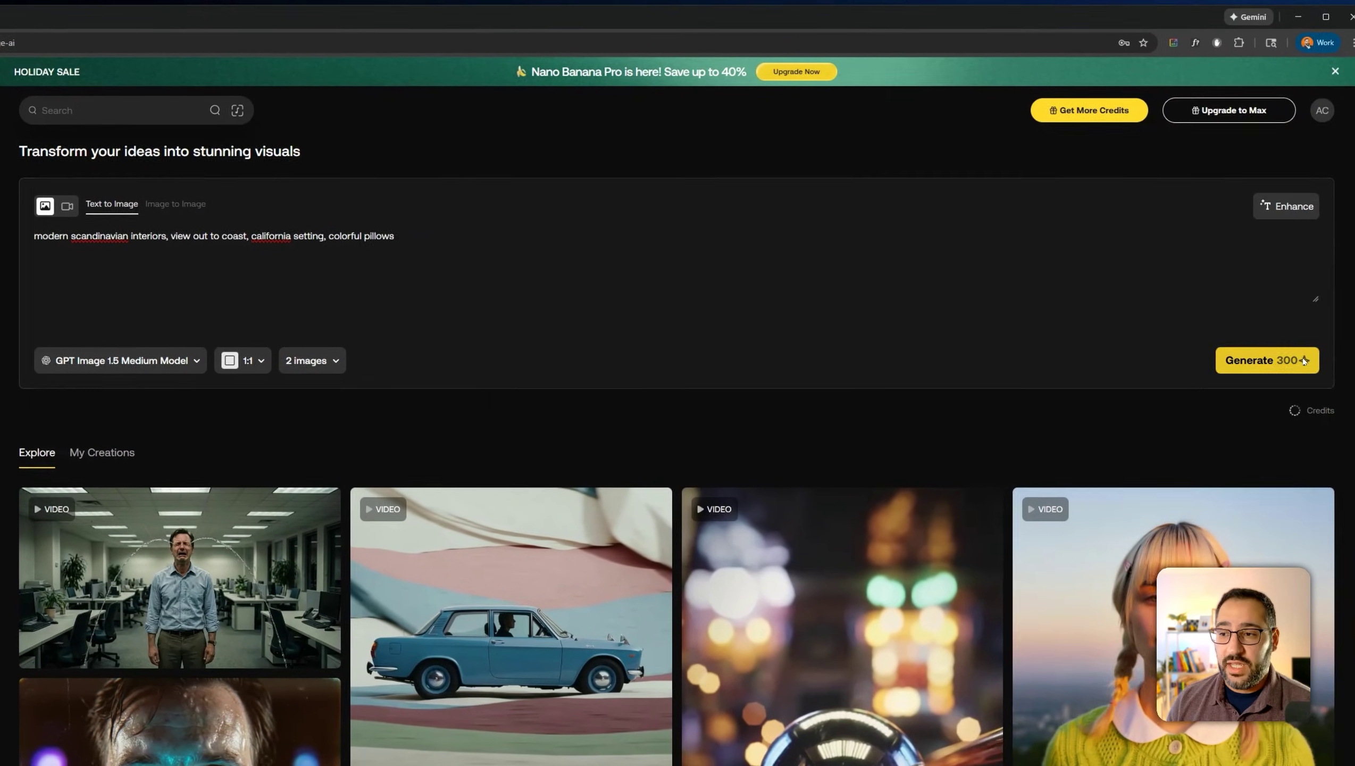
pyautogui.click(1304, 361)
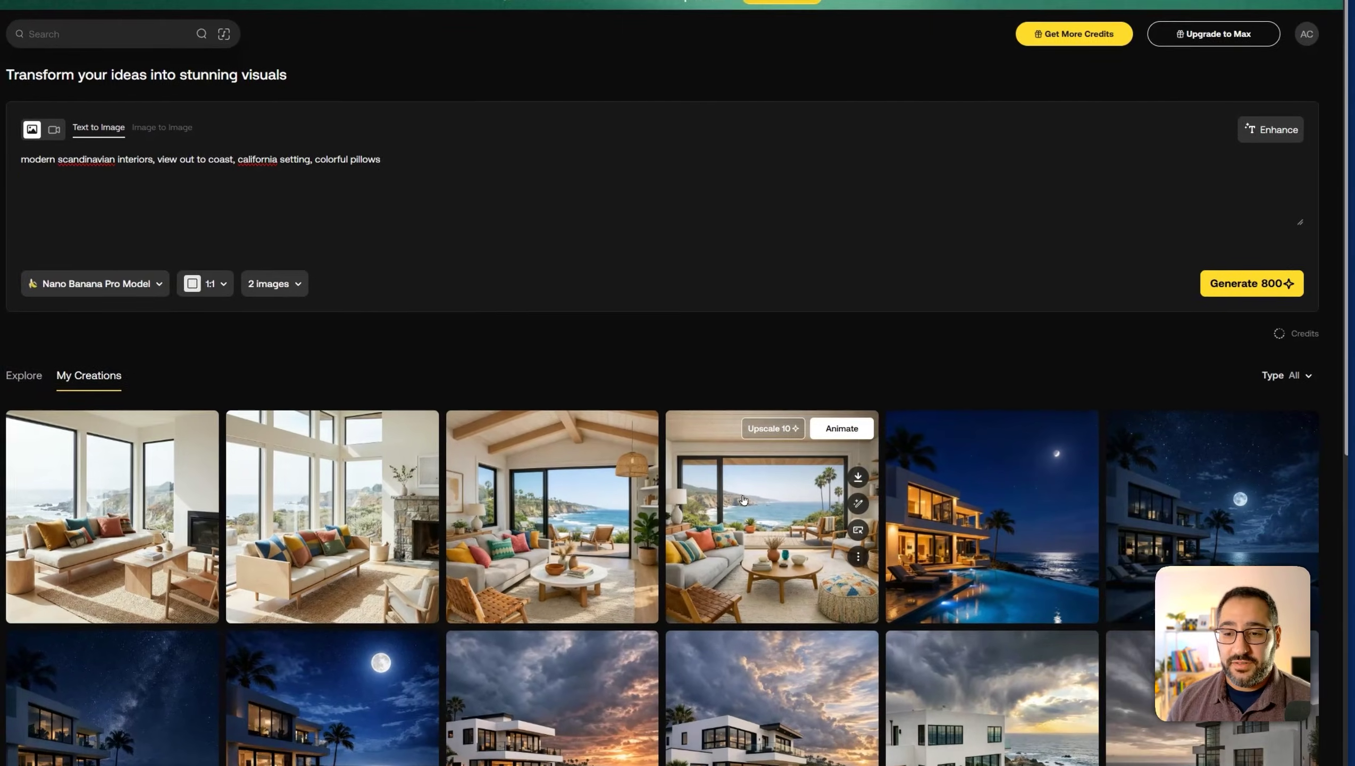
pyautogui.click(822, 494)
pyautogui.click(557, 535)
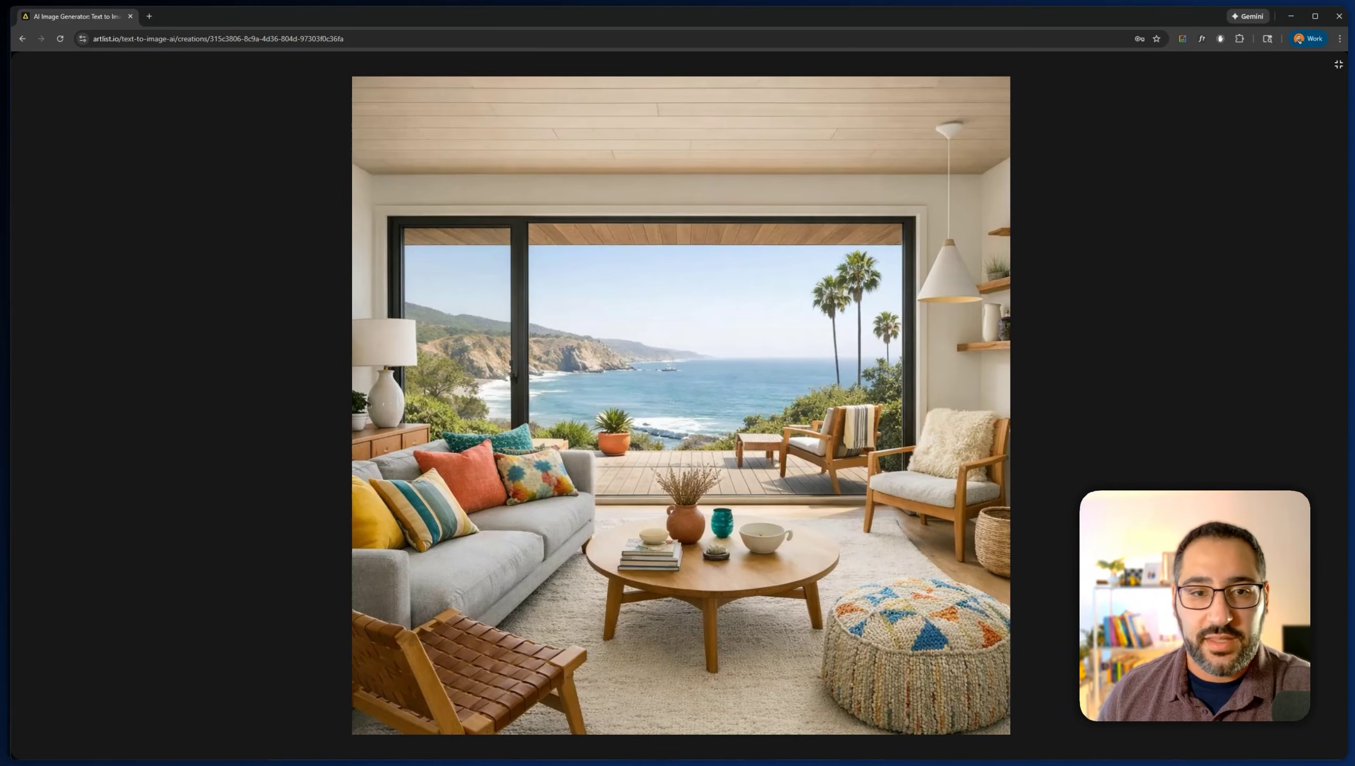
pyautogui.press('Escape')
pyautogui.press('Escape')
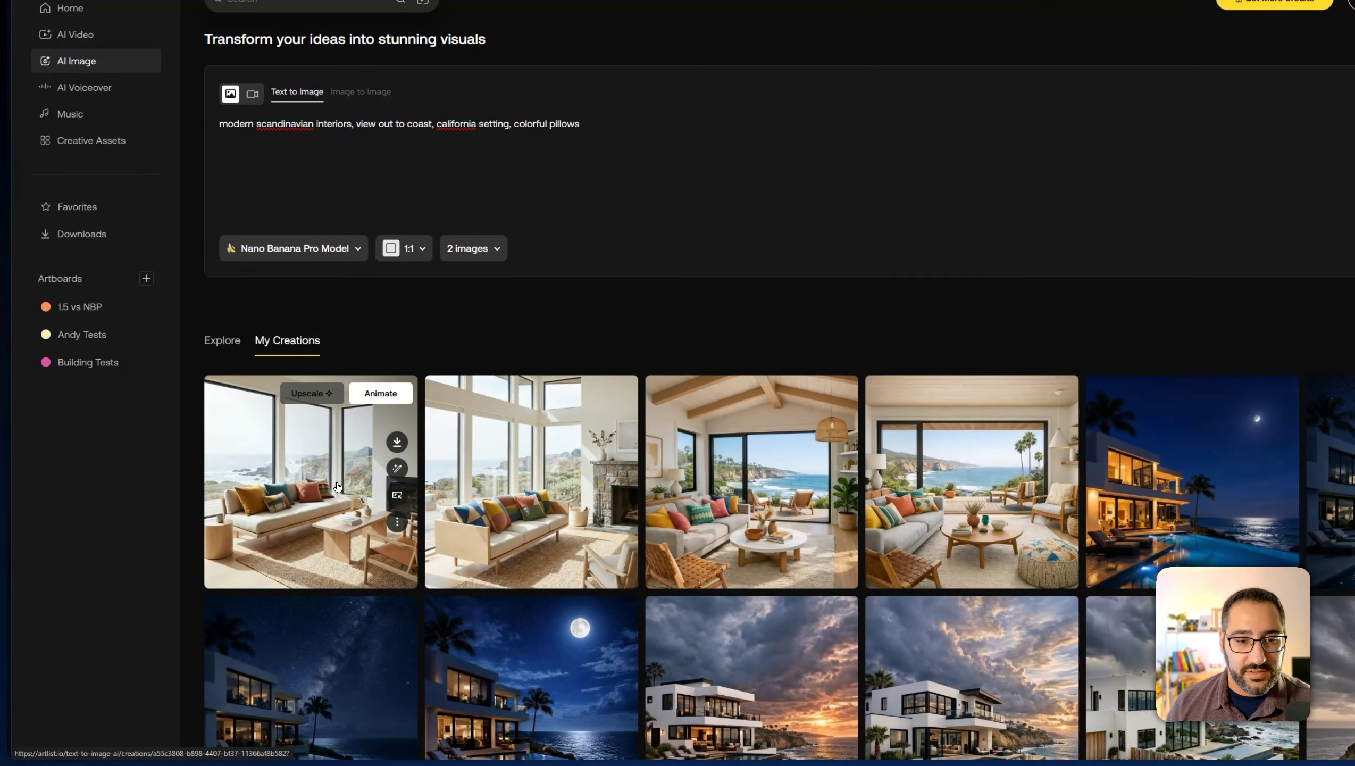
pyautogui.click(300, 513)
pyautogui.click(540, 395)
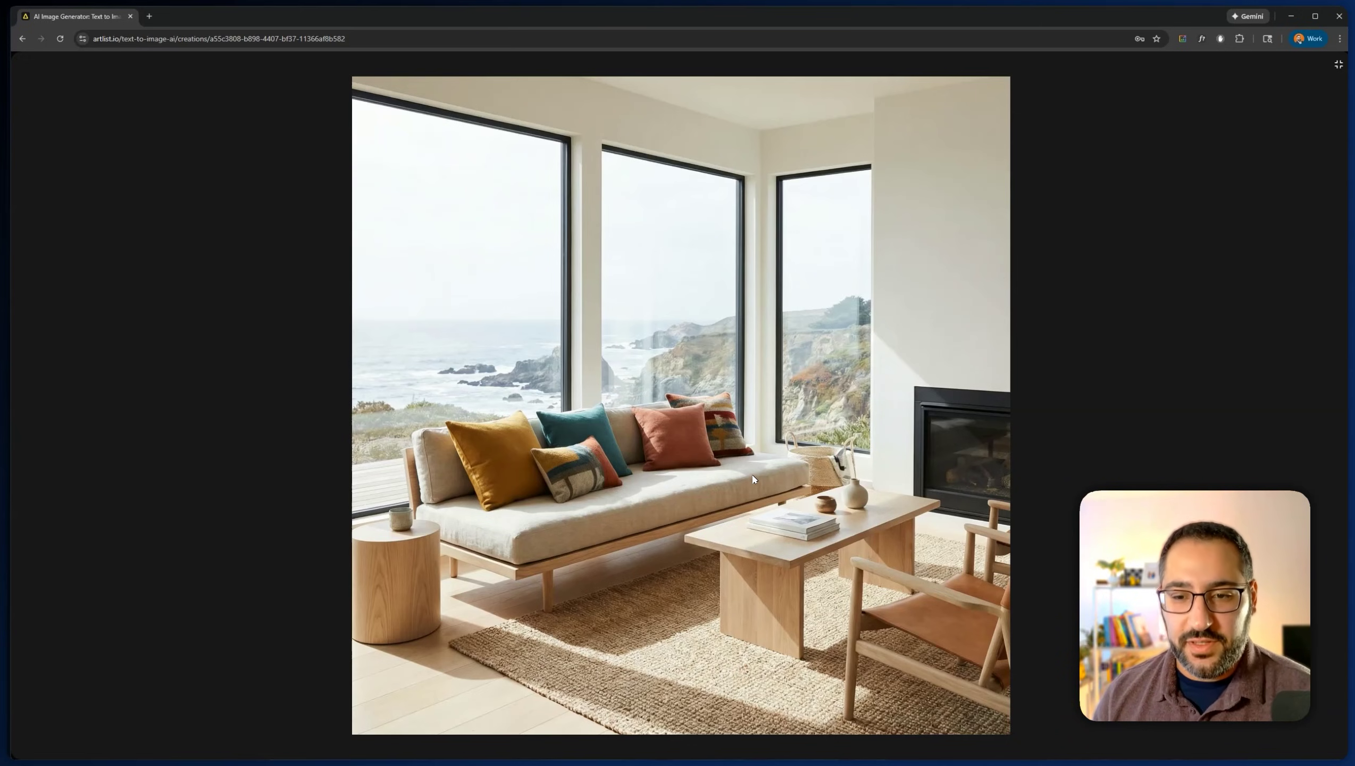
pyautogui.click(841, 424)
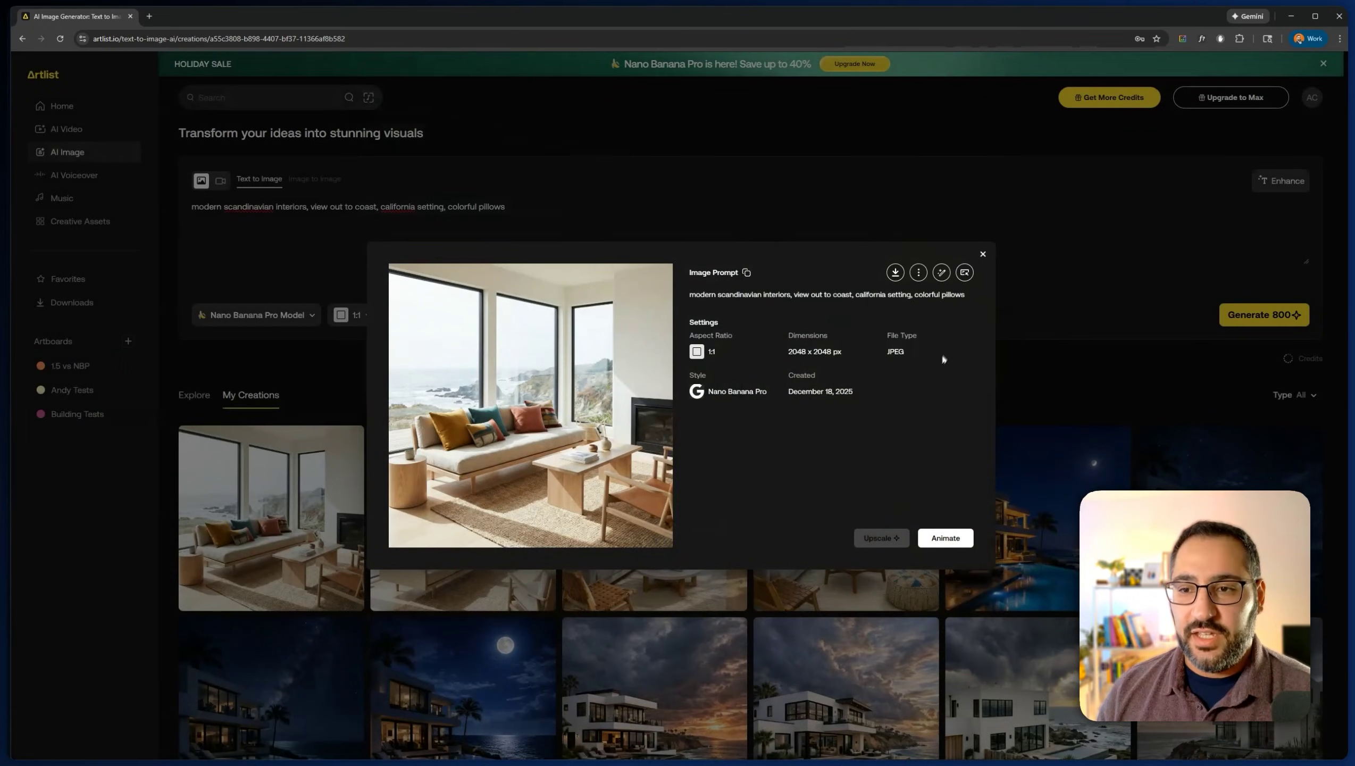
pyautogui.click(984, 255)
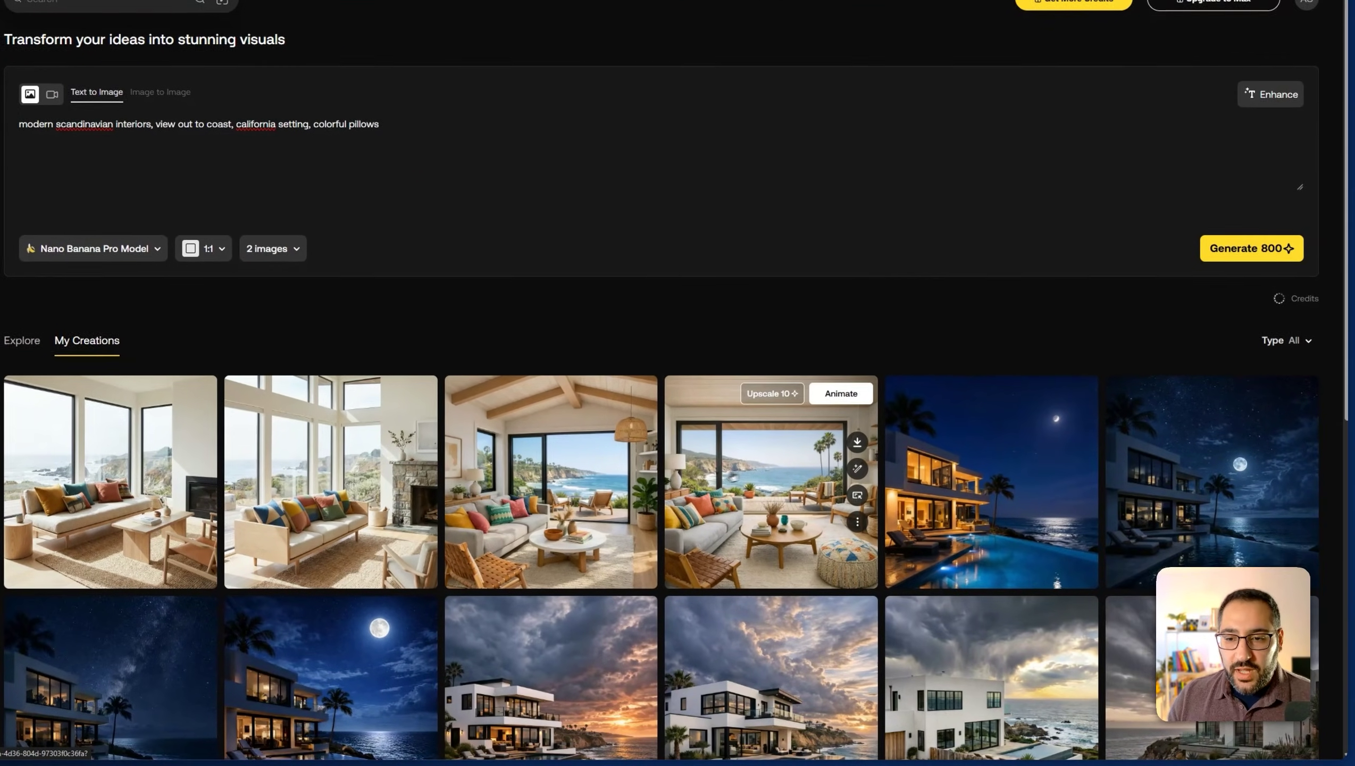
# Step: Upscale the fourth 1024 x 1024 px living-room render from its details
pyautogui.click(857, 483)
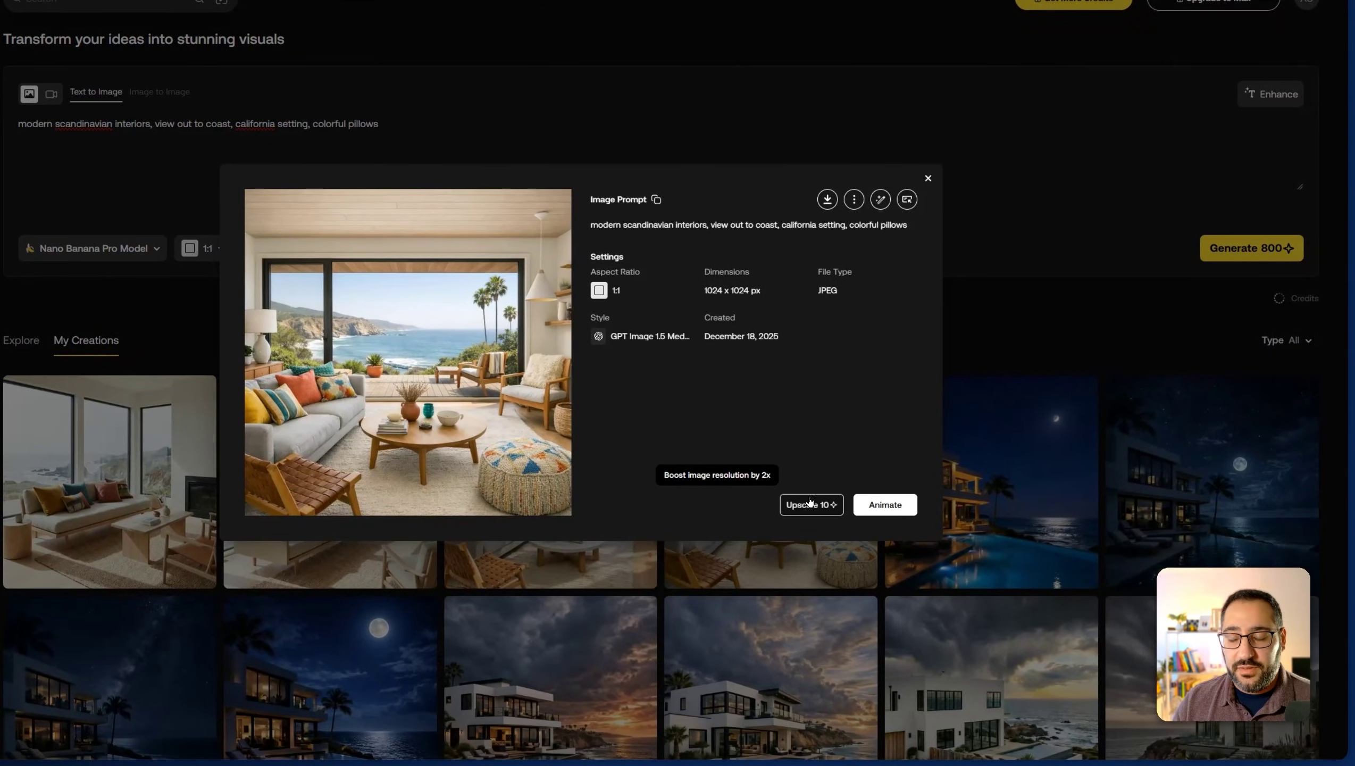
pyautogui.click(810, 503)
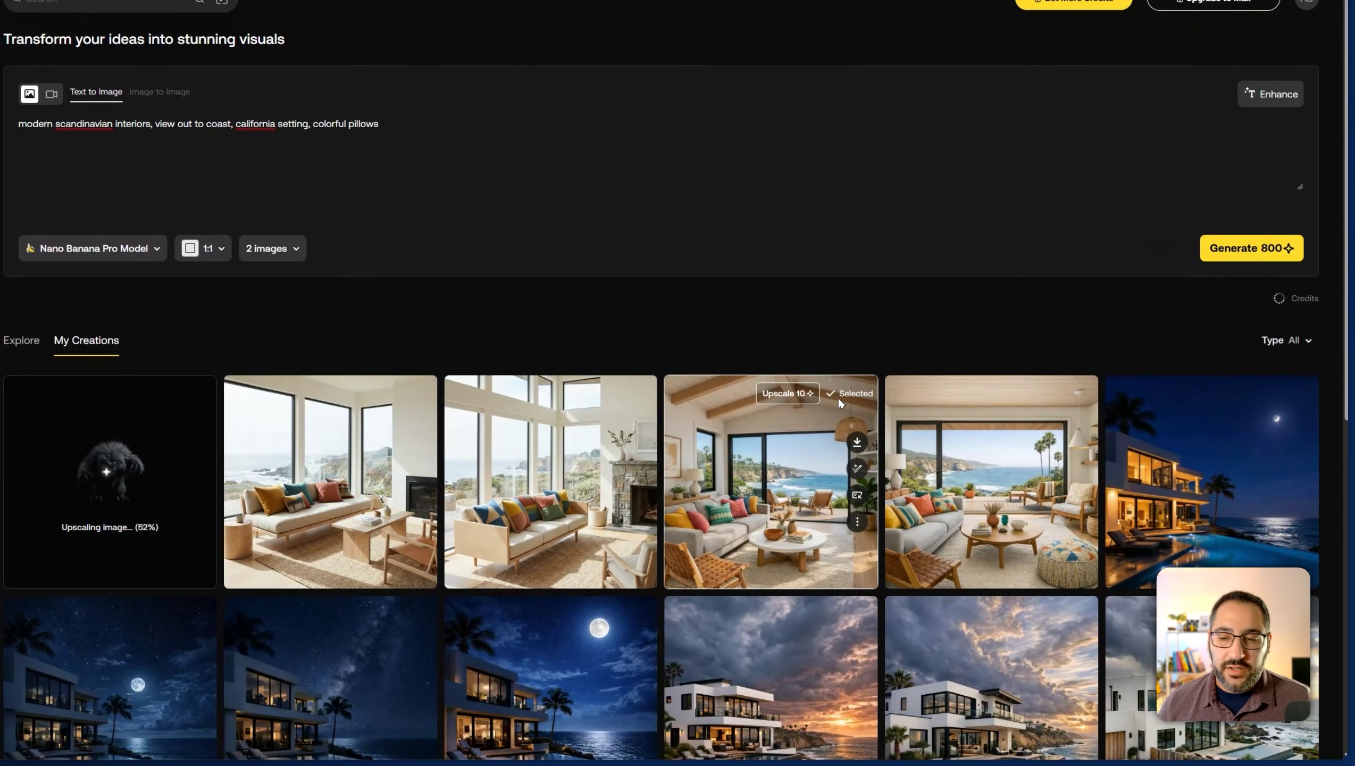
# Step: Send the living-room image to video with Kling 2.6 Pro and prompt 'day night timelapse'
pyautogui.click(905, 448)
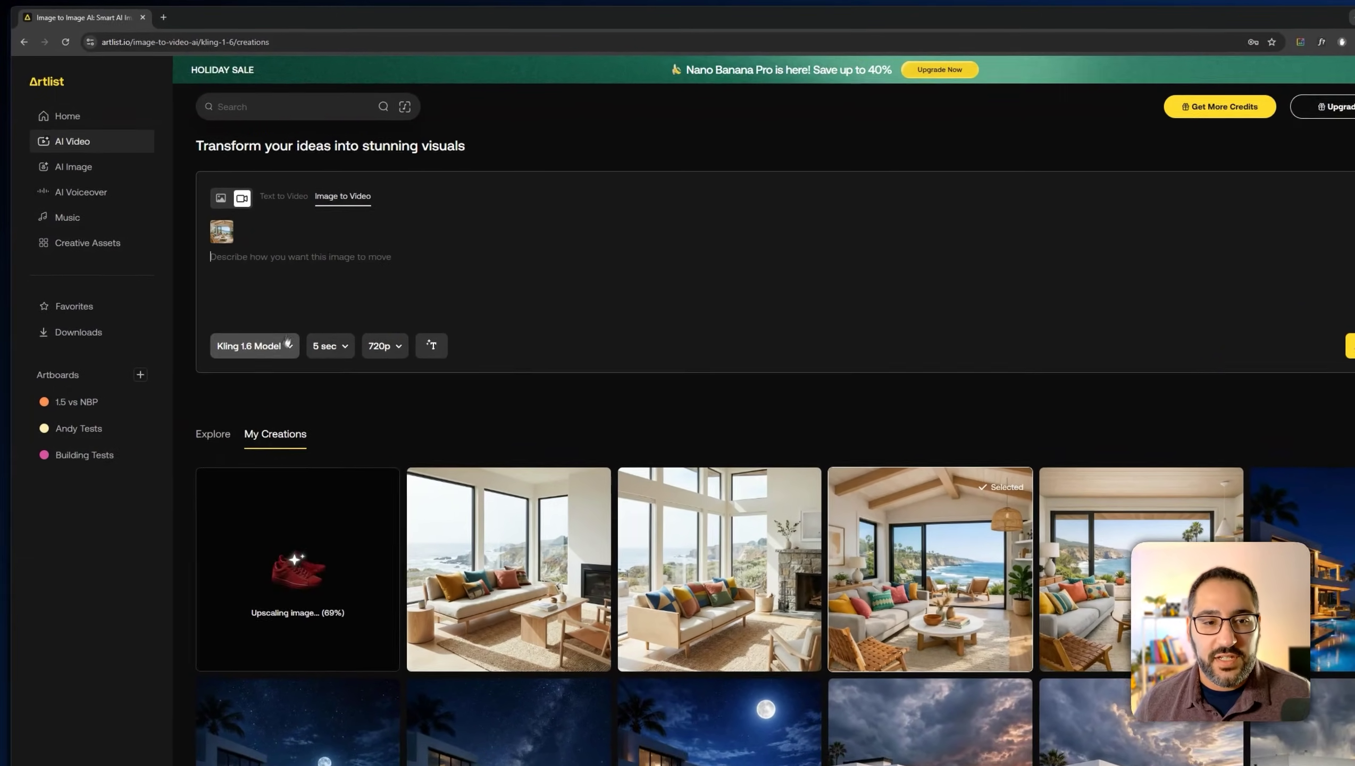
pyautogui.click(231, 315)
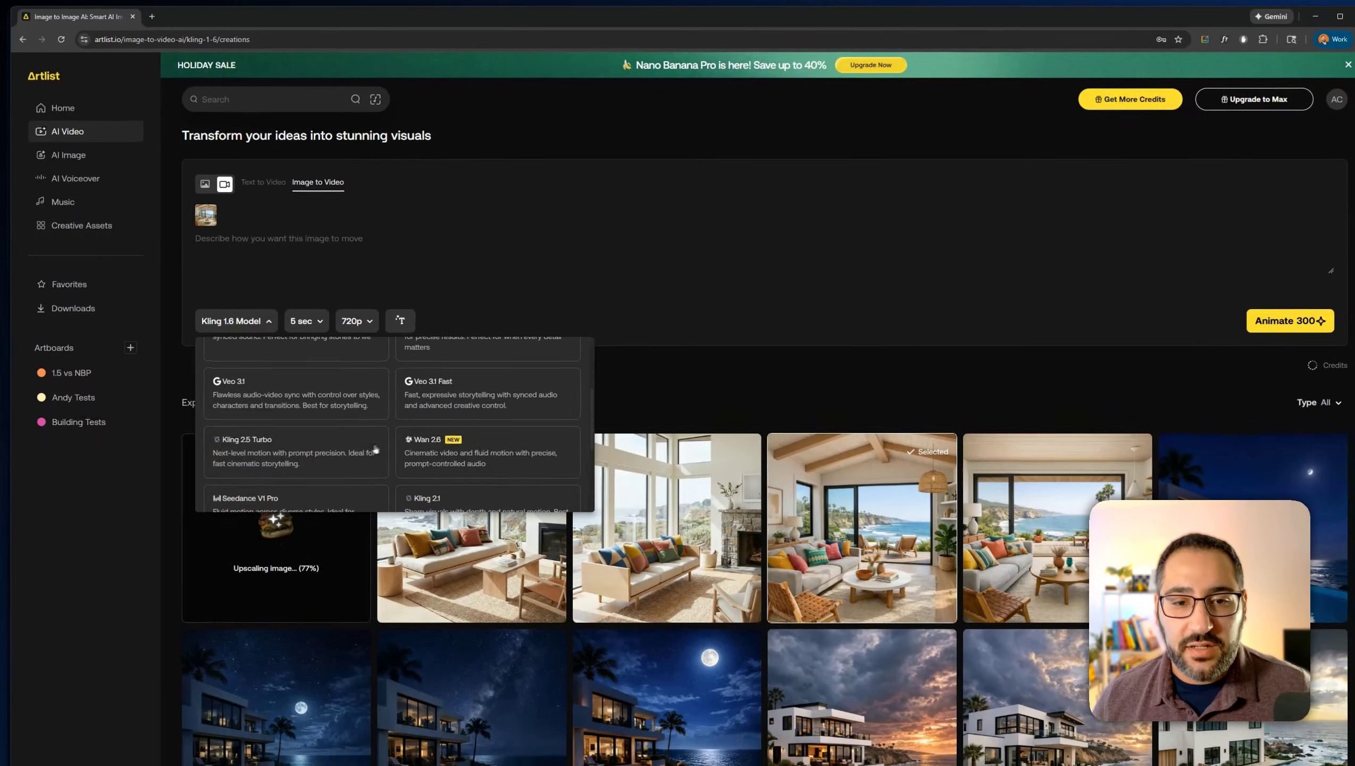
pyautogui.scroll(5, 376, 449)
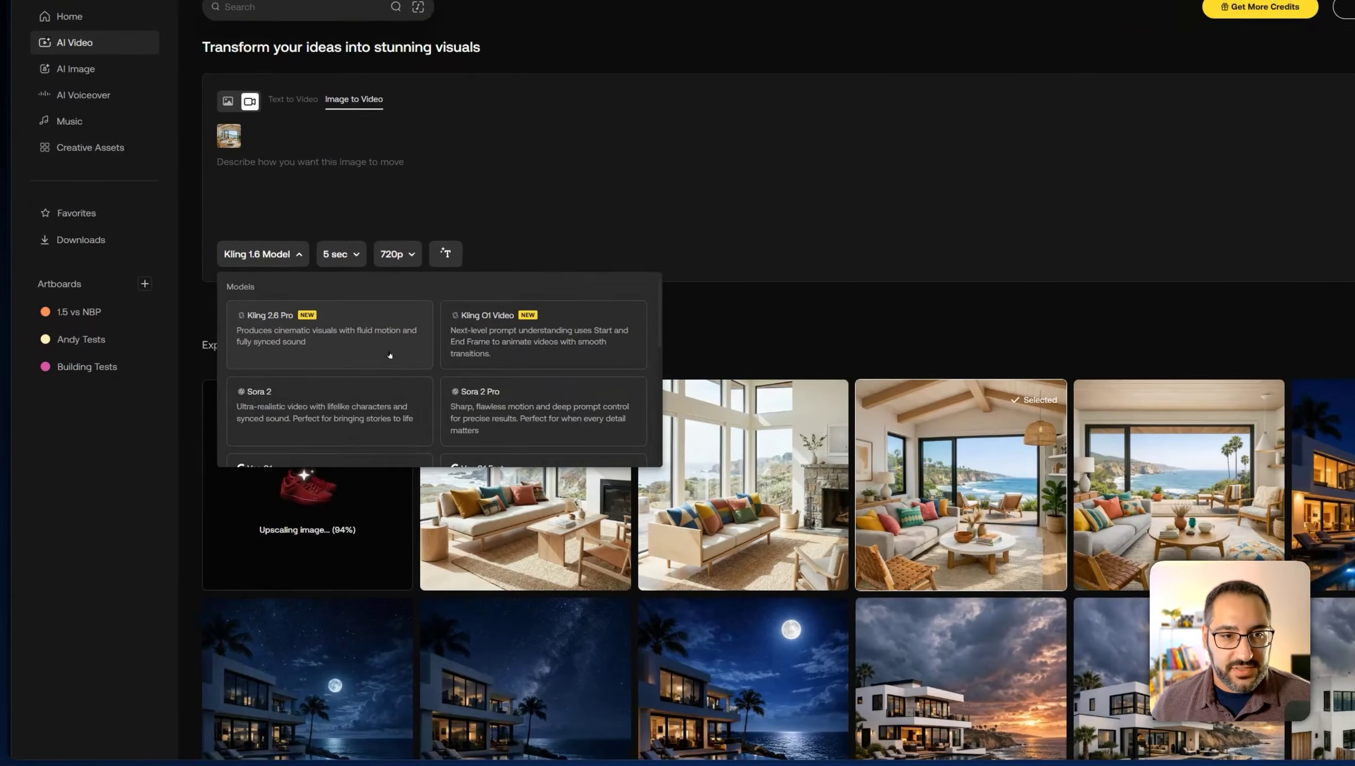
pyautogui.click(290, 384)
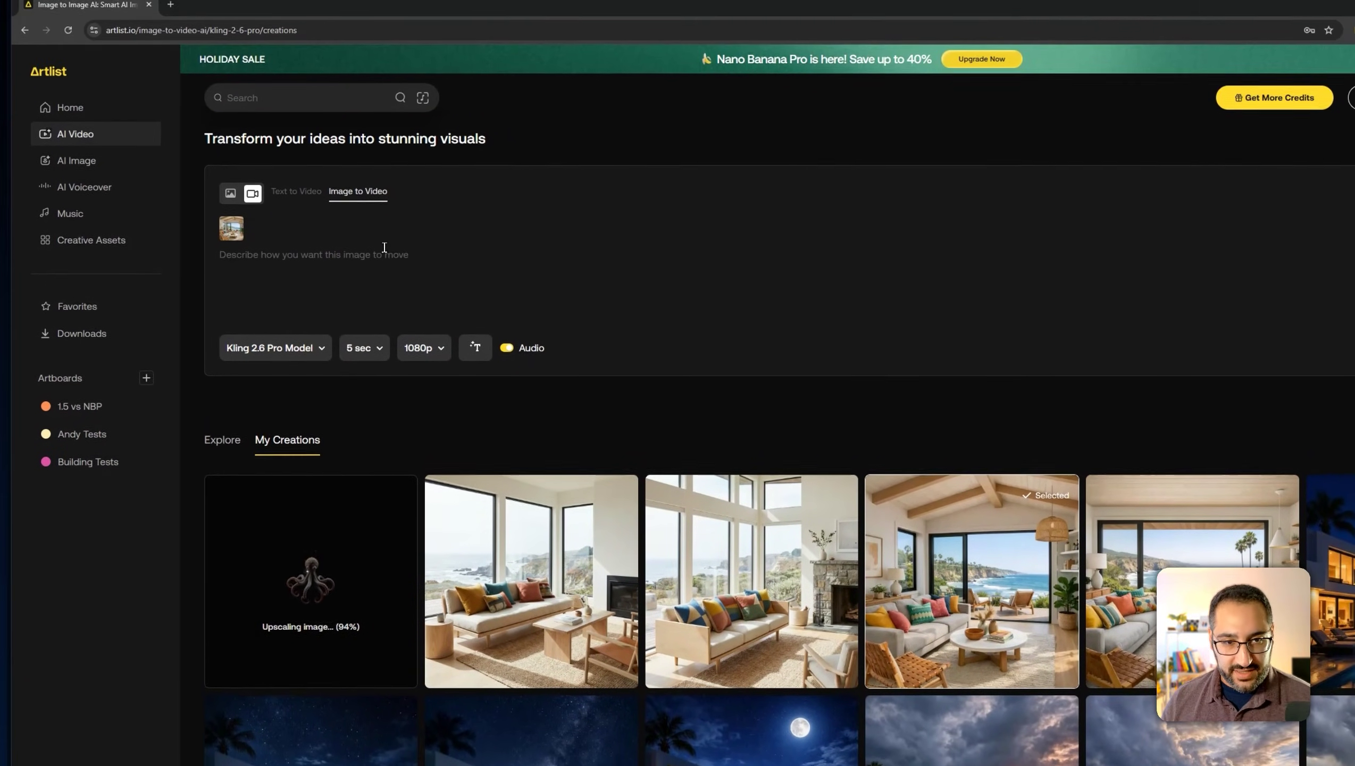
pyautogui.click(387, 175)
pyautogui.write('day night timelapse')
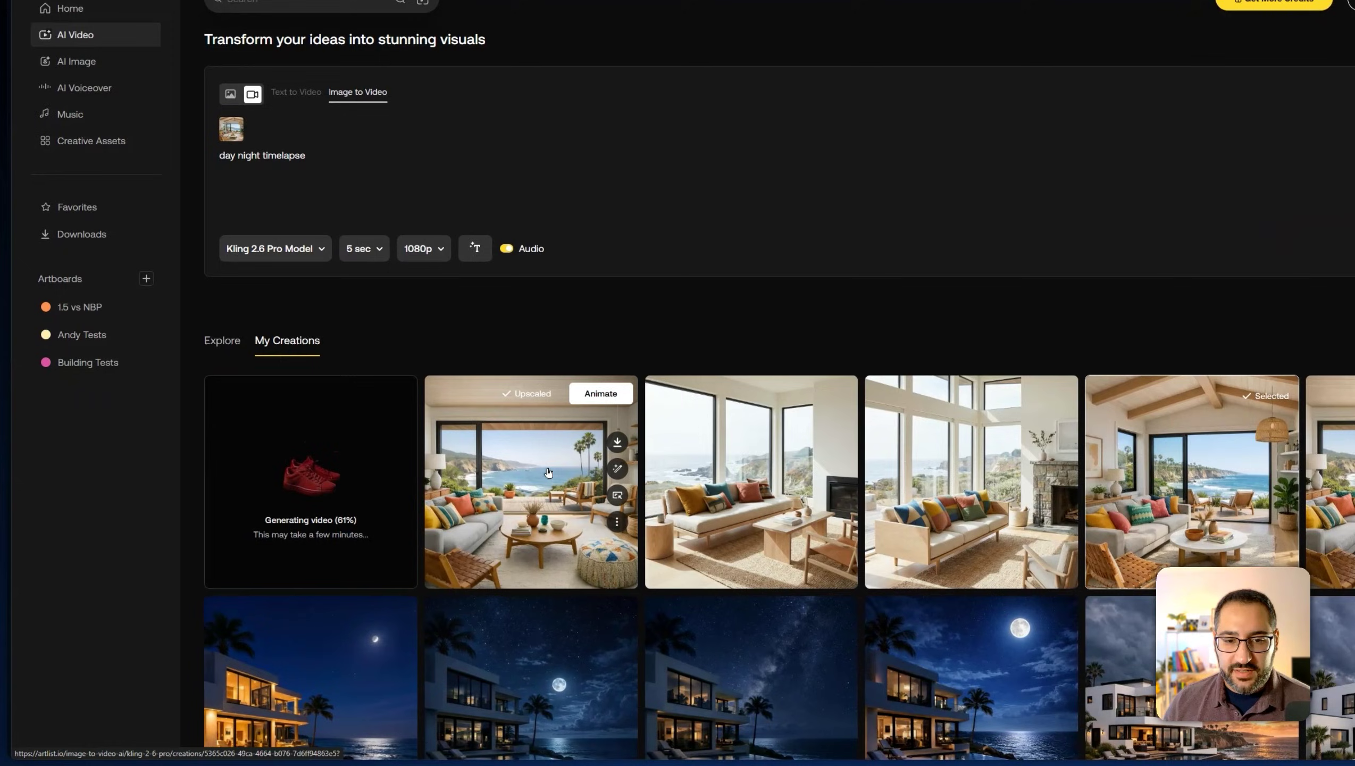
# Step: Inspect the 2160 x 2160 upscaled living room image full screen, then close its details
pyautogui.click(531, 483)
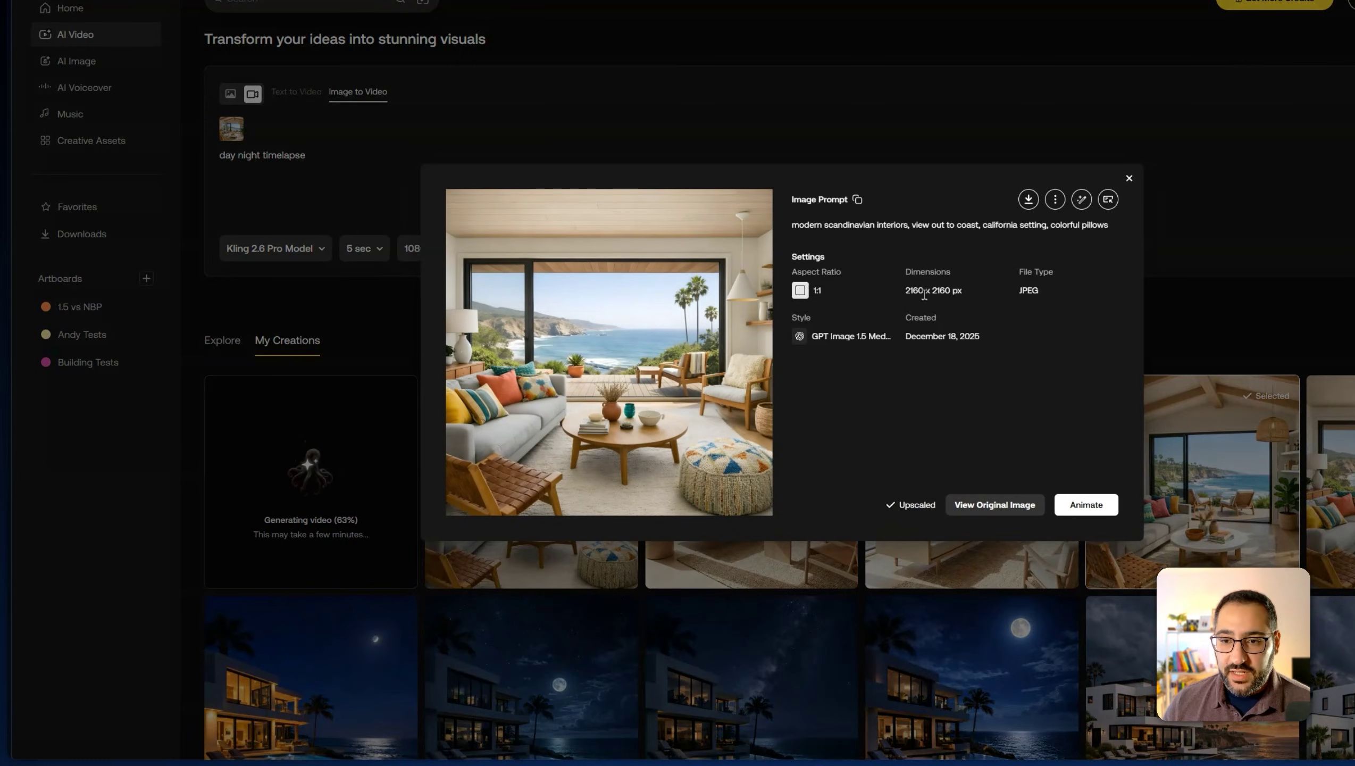
pyautogui.moveTo(905, 290); pyautogui.dragTo(951, 291)
pyautogui.click(757, 501)
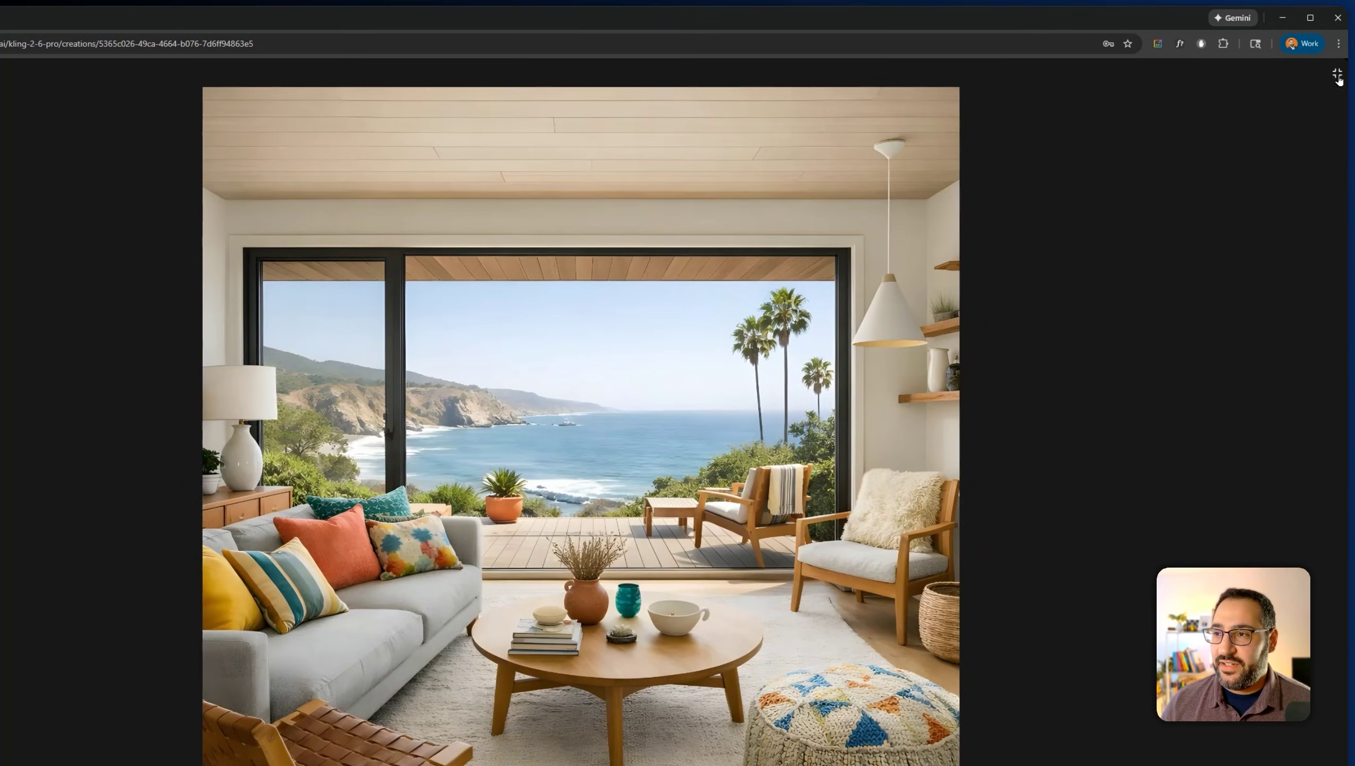
pyautogui.click(1338, 72)
pyautogui.click(927, 292)
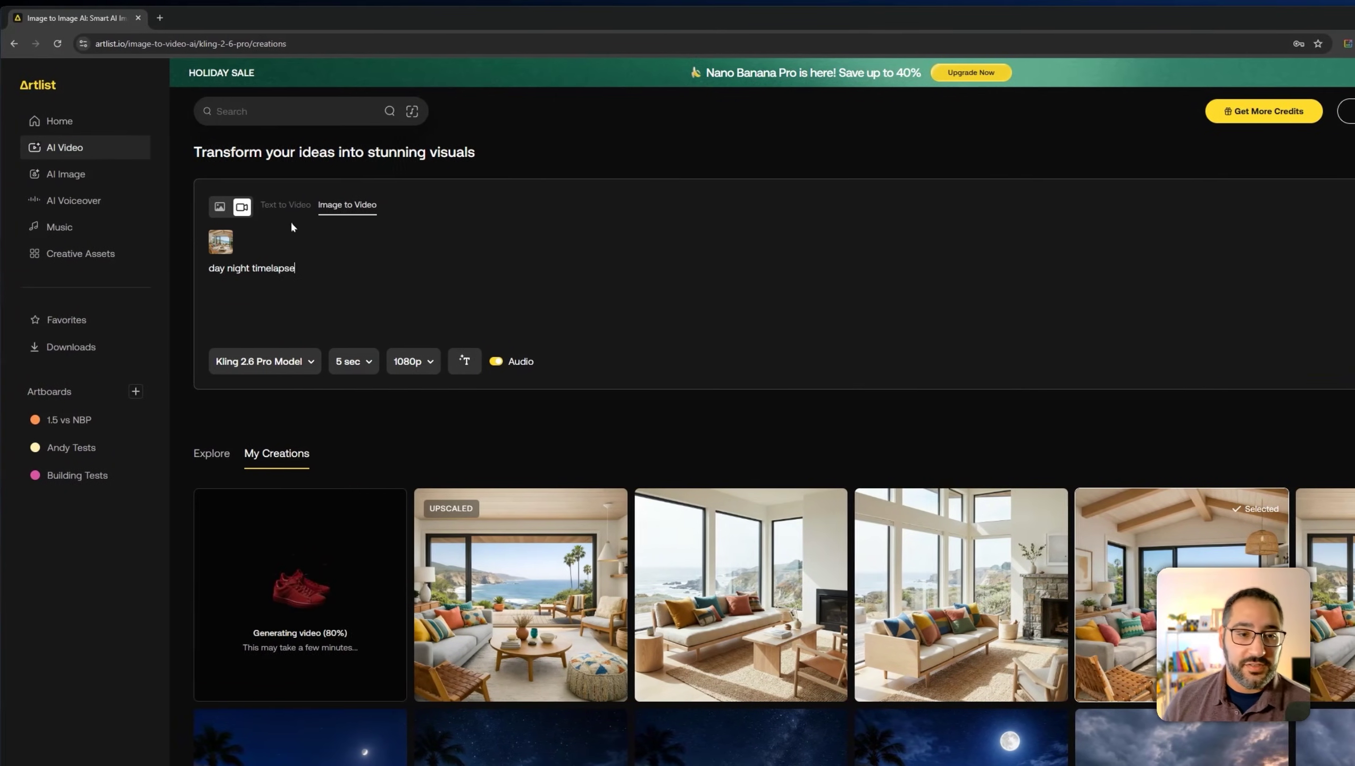
# Step: Return to the AI image generator and clear the old prompt text
pyautogui.click(264, 362)
pyautogui.click(94, 175)
pyautogui.tripleClick(361, 238)
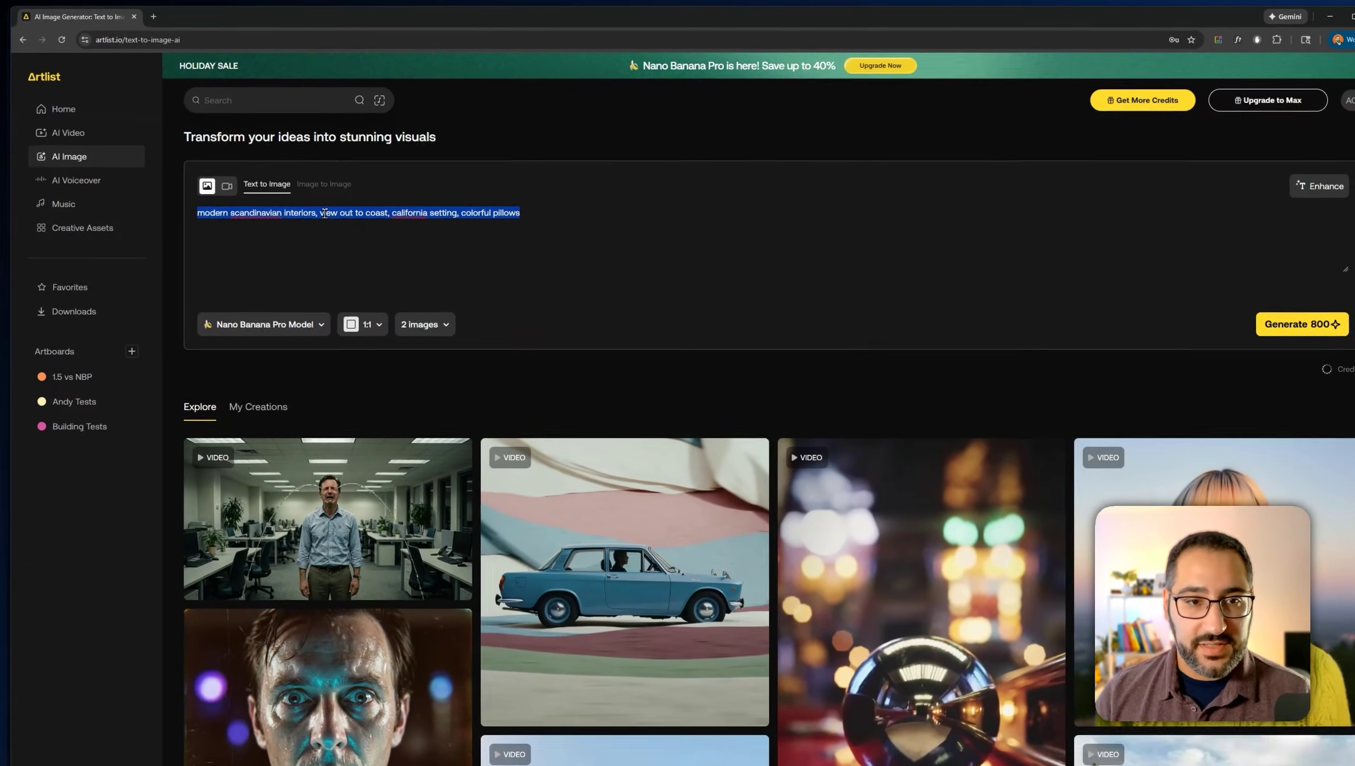
pyautogui.press('BackSpace')
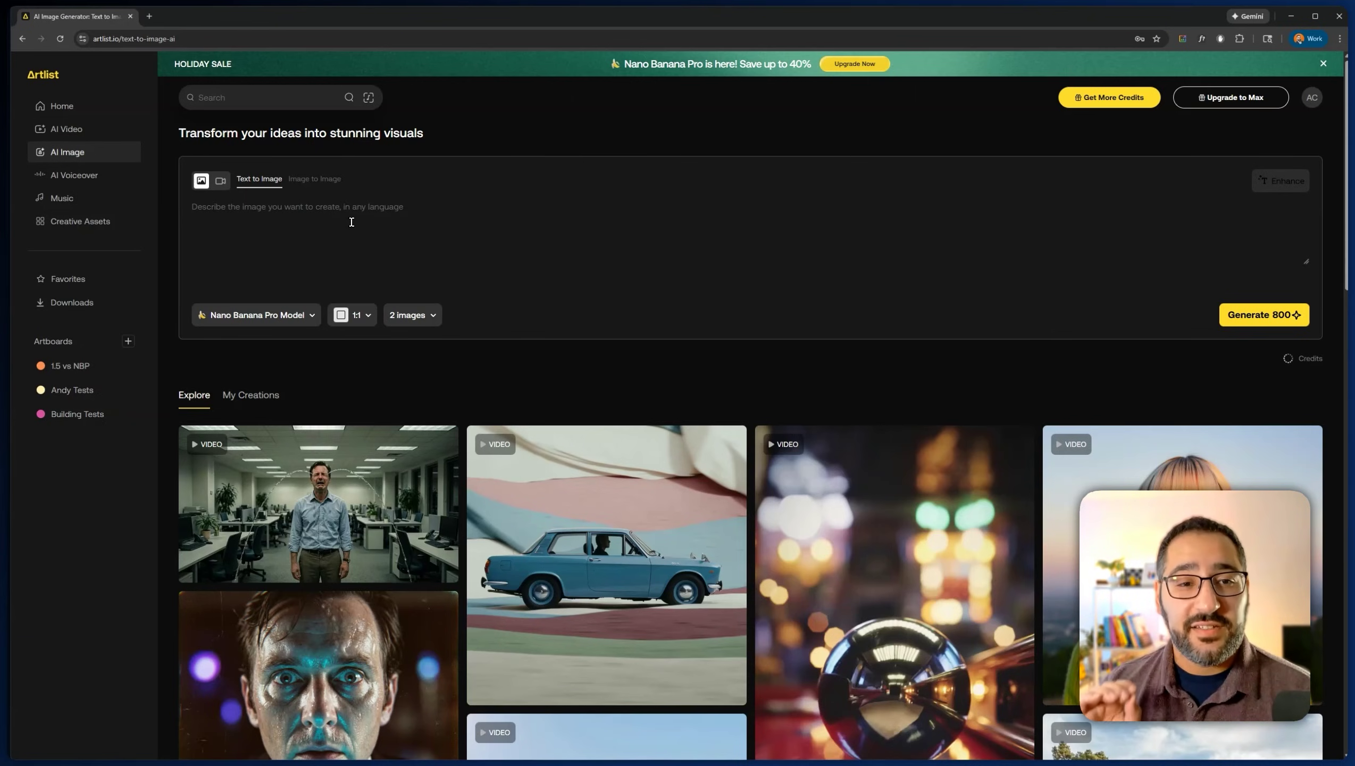
# Step: Paste and auto-enhance the Central Park couple selfie prompt, then pick GPT Image 1.5 High
pyautogui.write('couple hanging out in central park sunny day, selfie cam')
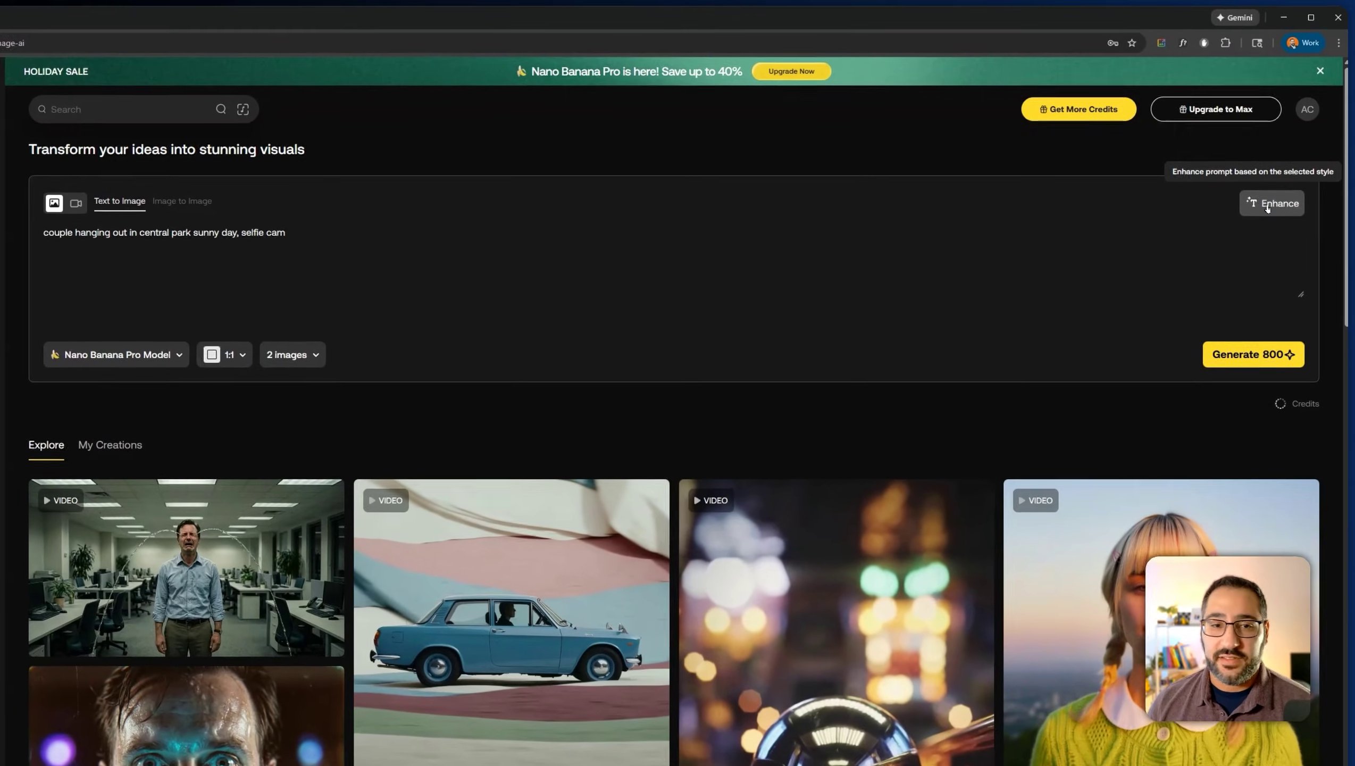
pyautogui.click(1279, 187)
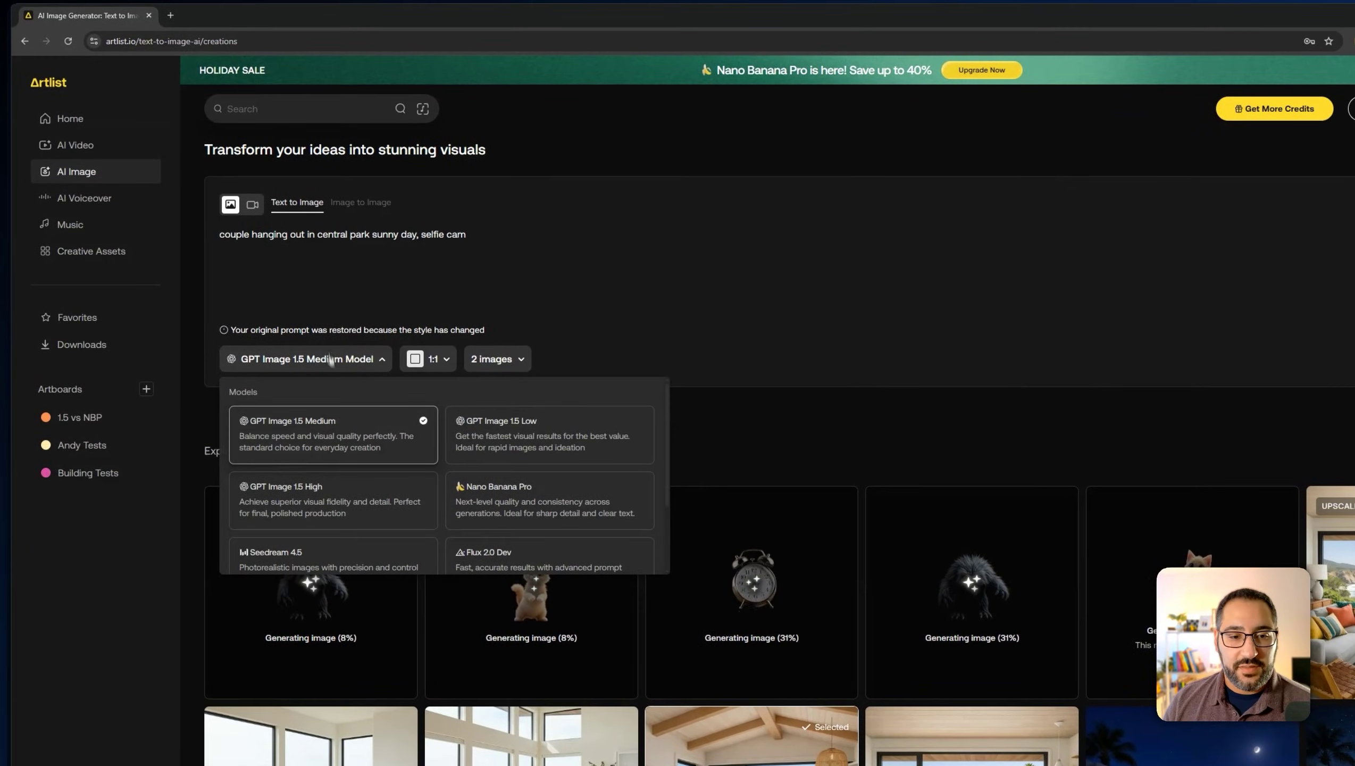
pyautogui.click(303, 440)
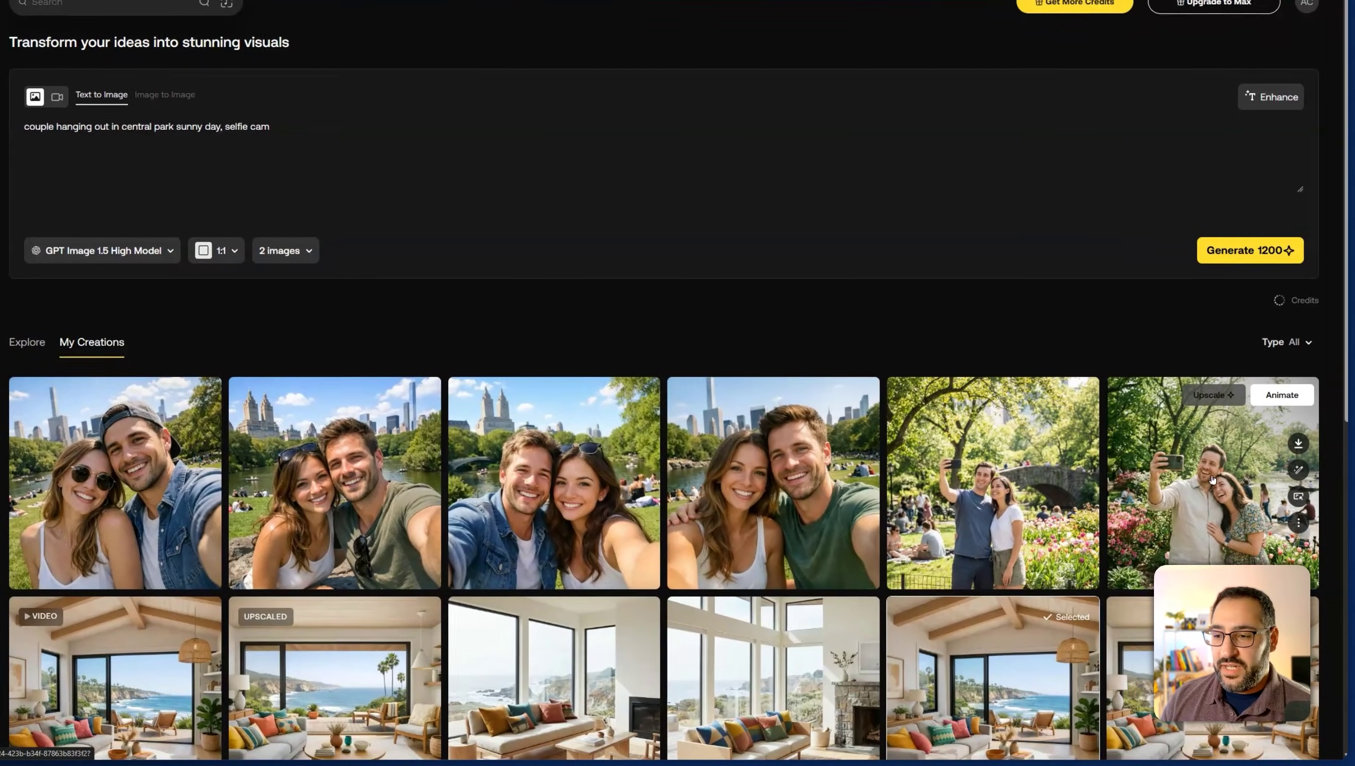
pyautogui.click(1196, 464)
pyautogui.click(907, 199)
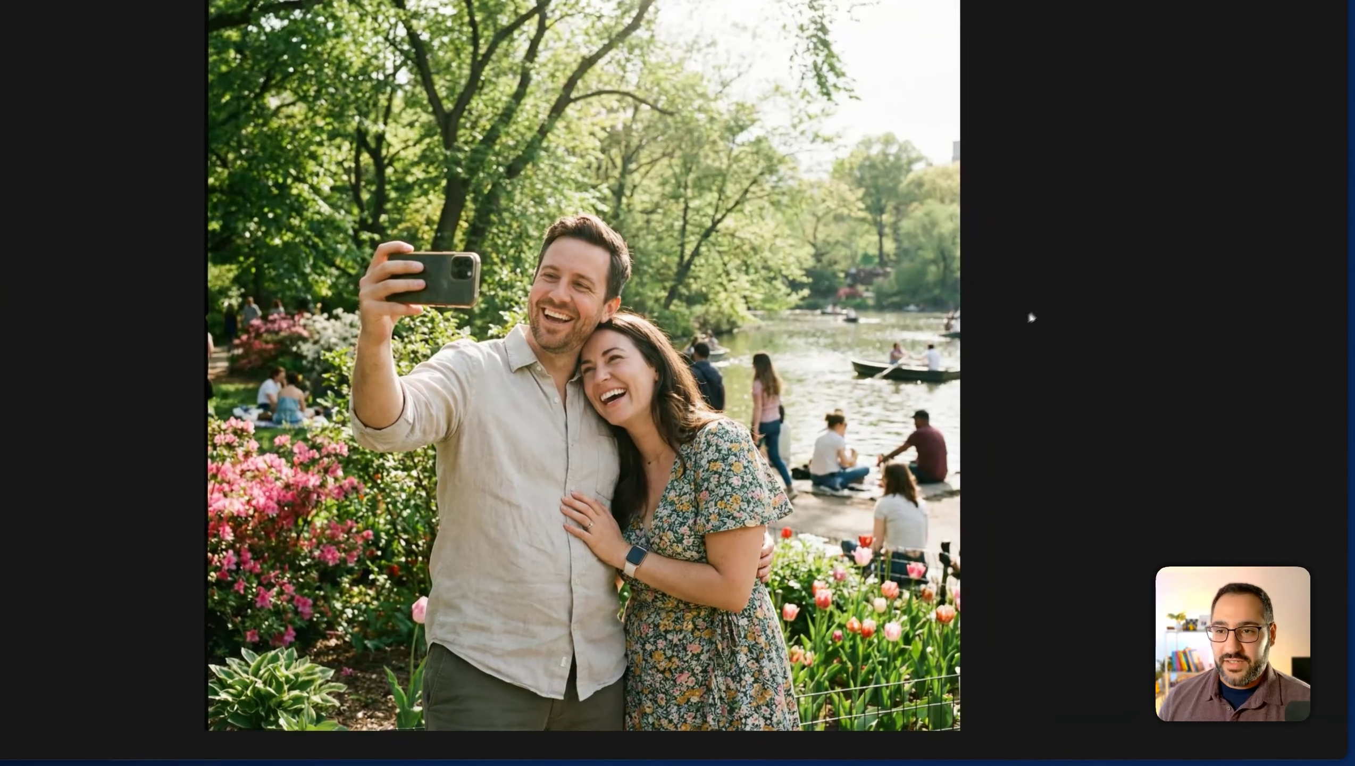
pyautogui.click(1067, 359)
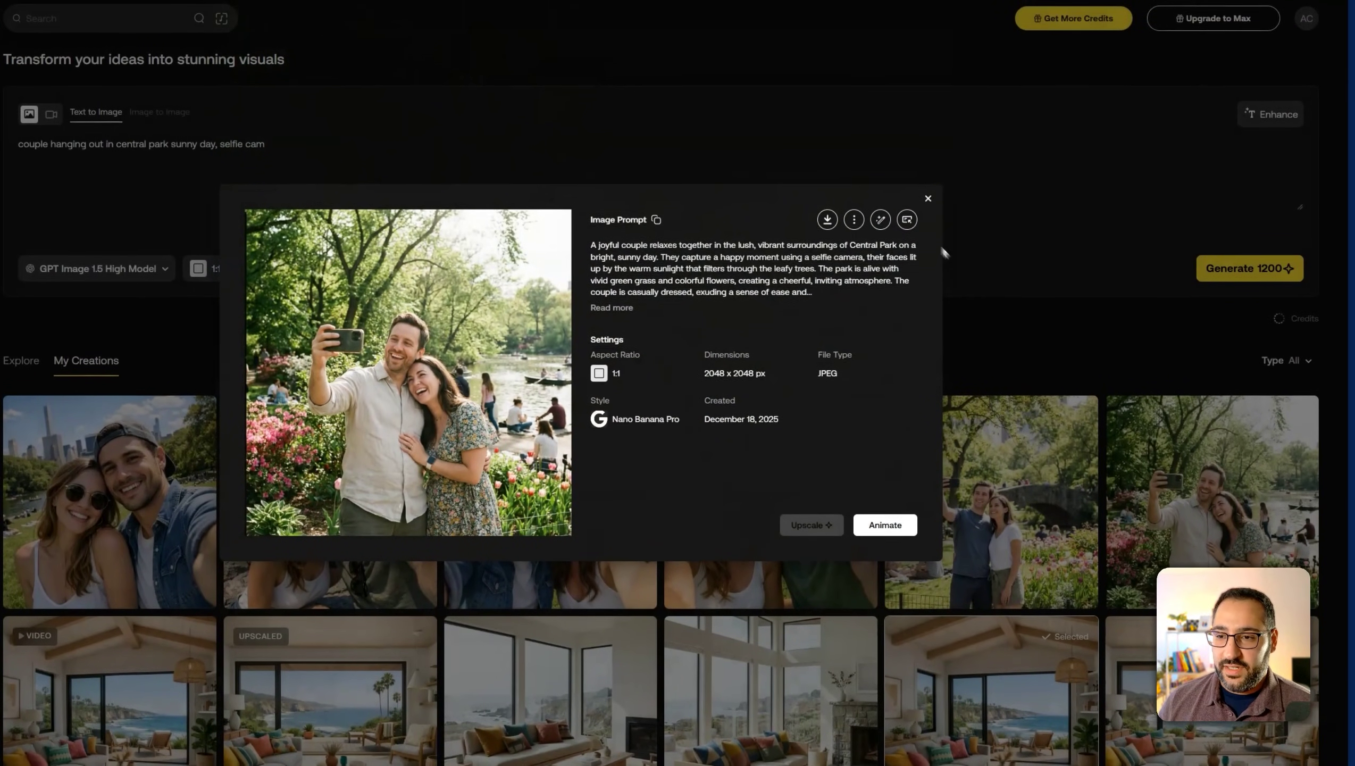
pyautogui.click(943, 252)
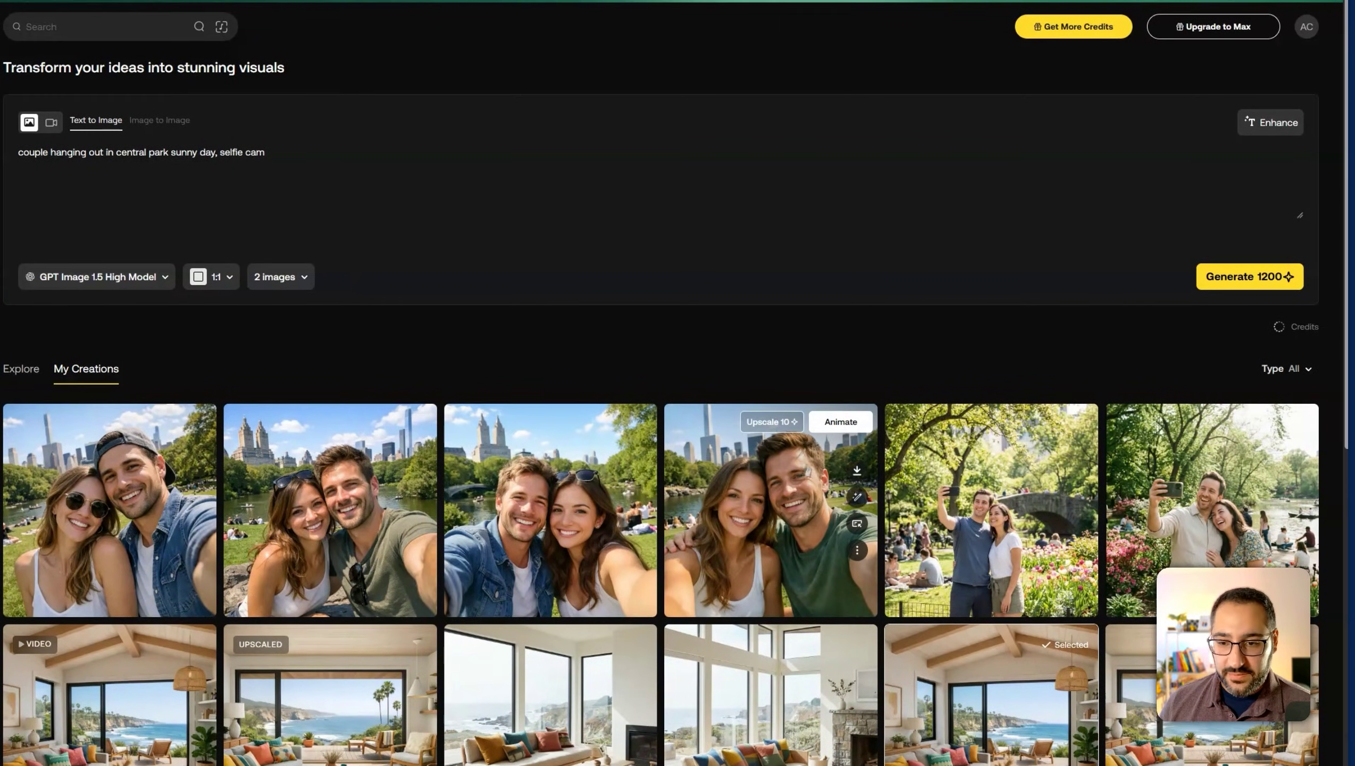
pyautogui.click(838, 441)
pyautogui.click(907, 228)
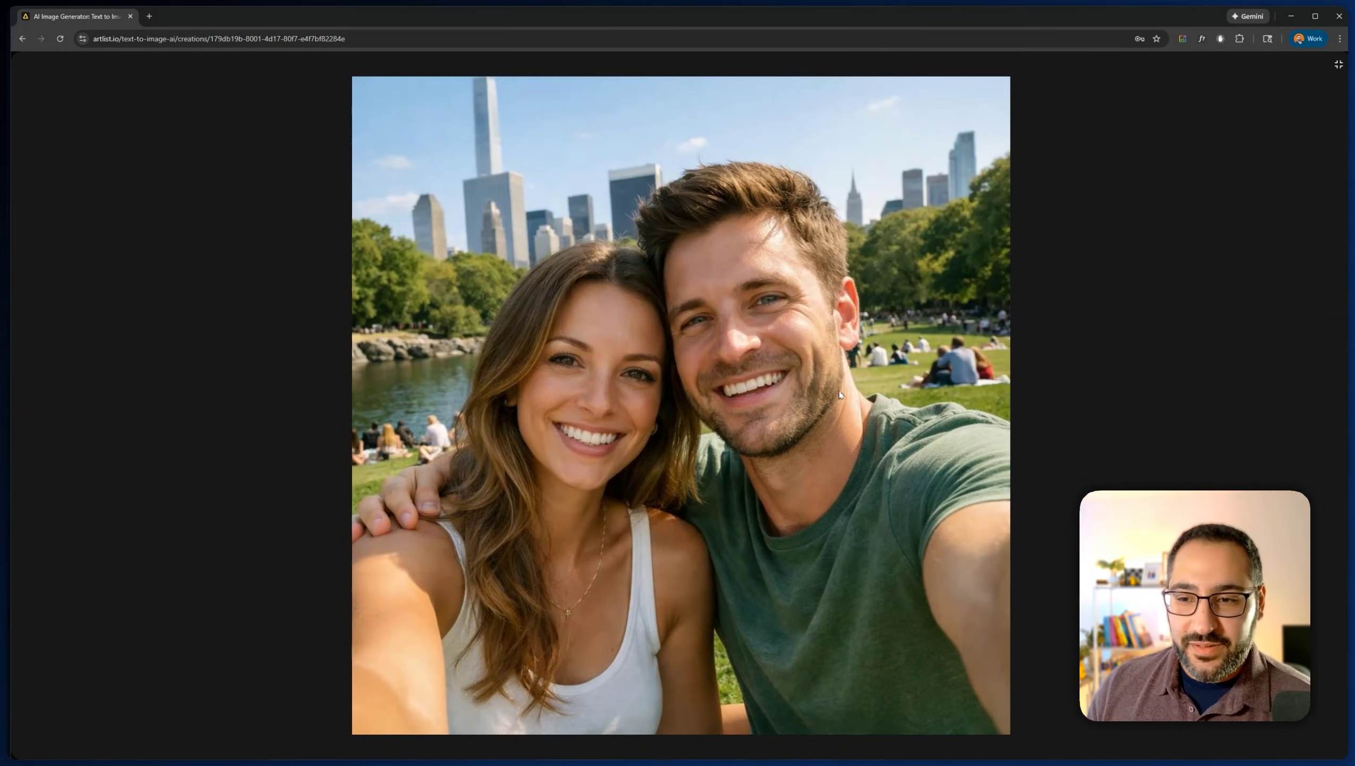
pyautogui.press('Escape')
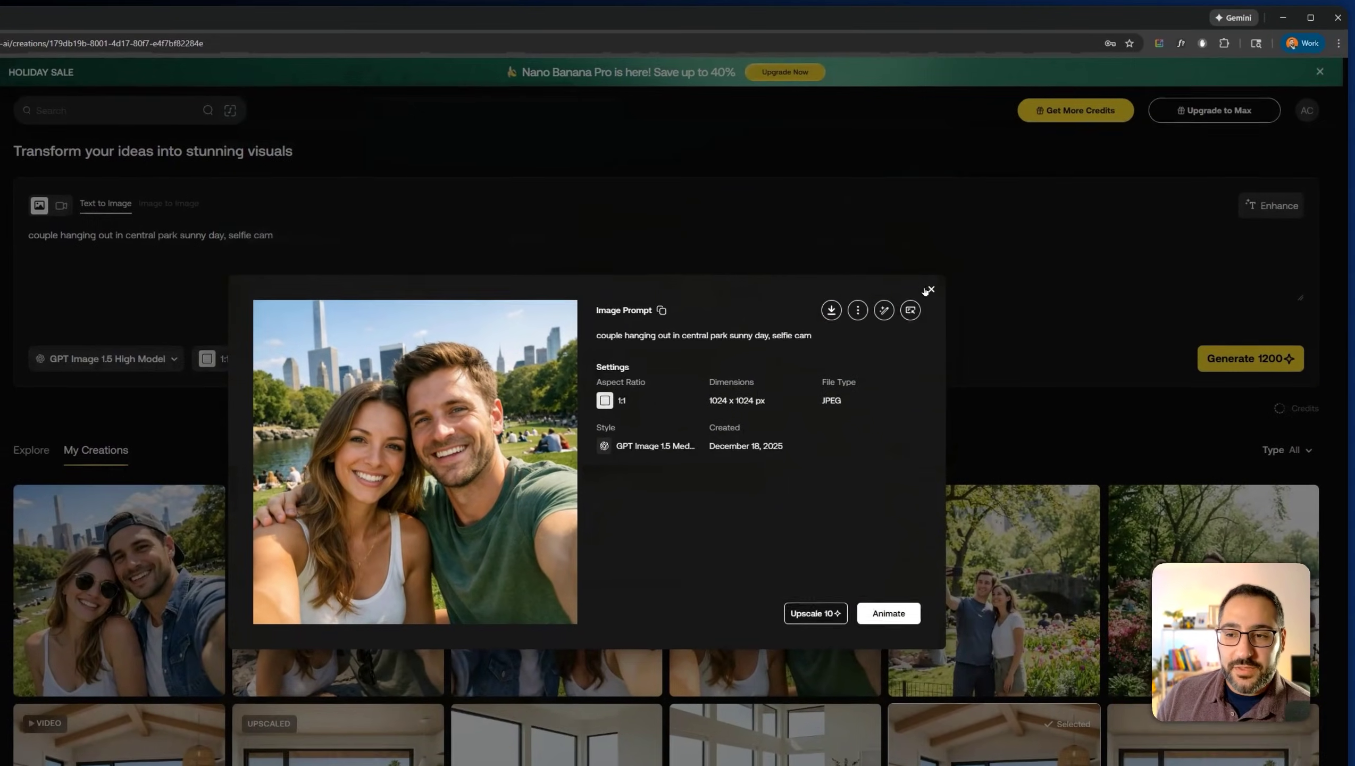
pyautogui.click(926, 291)
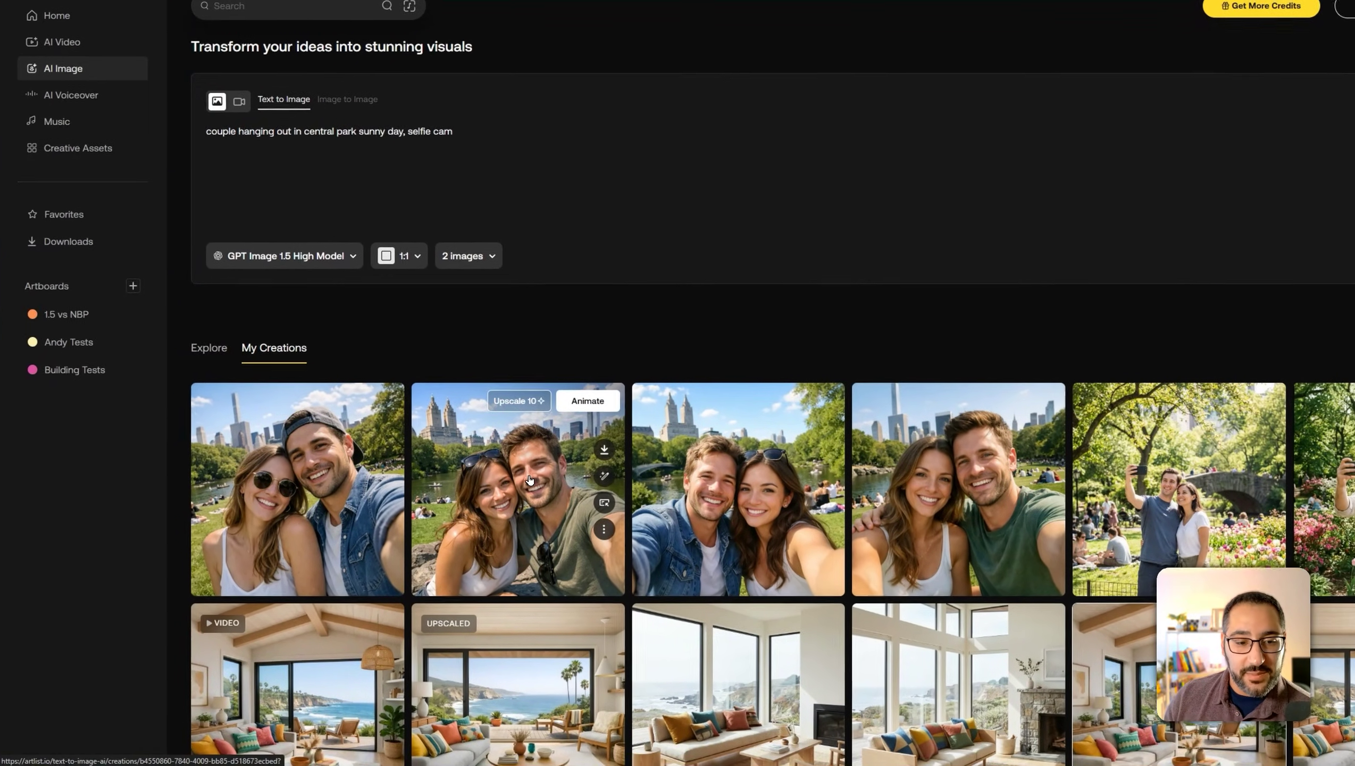
pyautogui.click(335, 485)
pyautogui.click(606, 352)
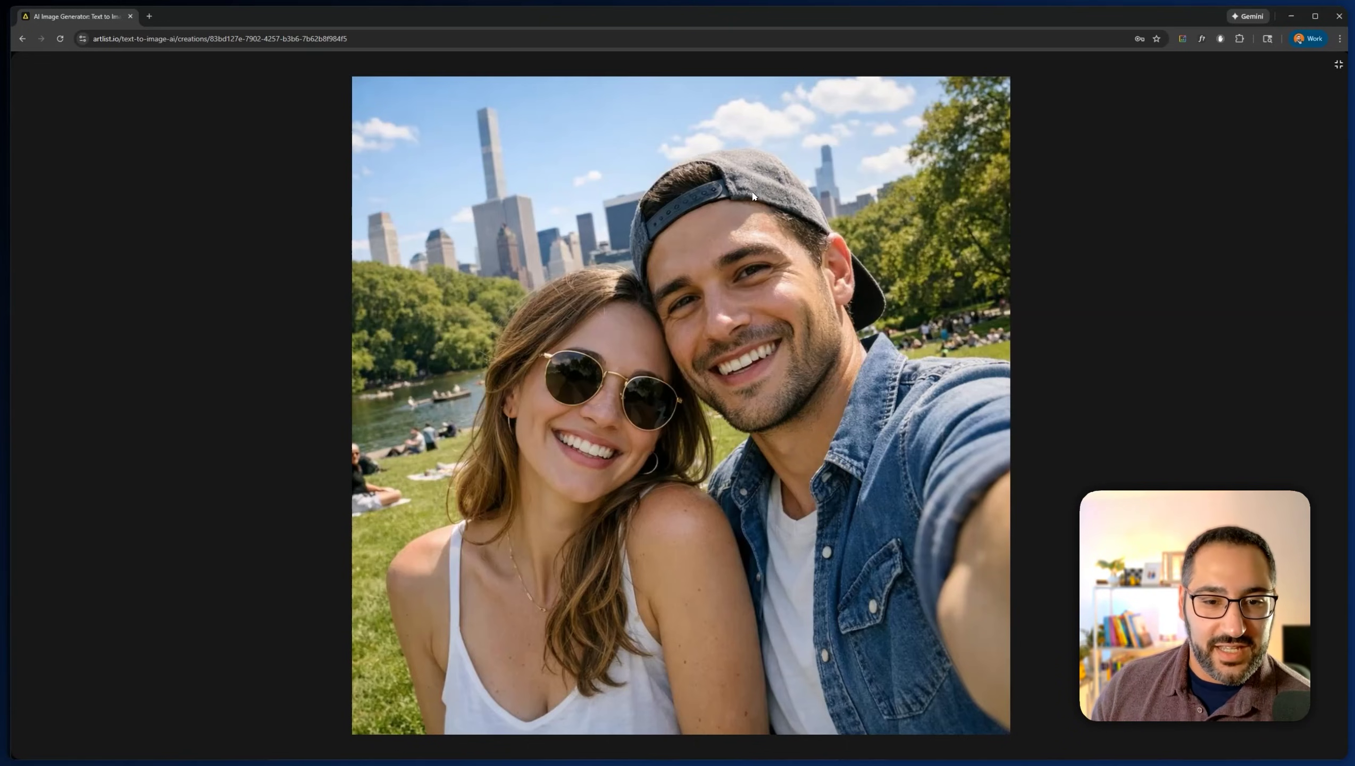
pyautogui.click(1207, 187)
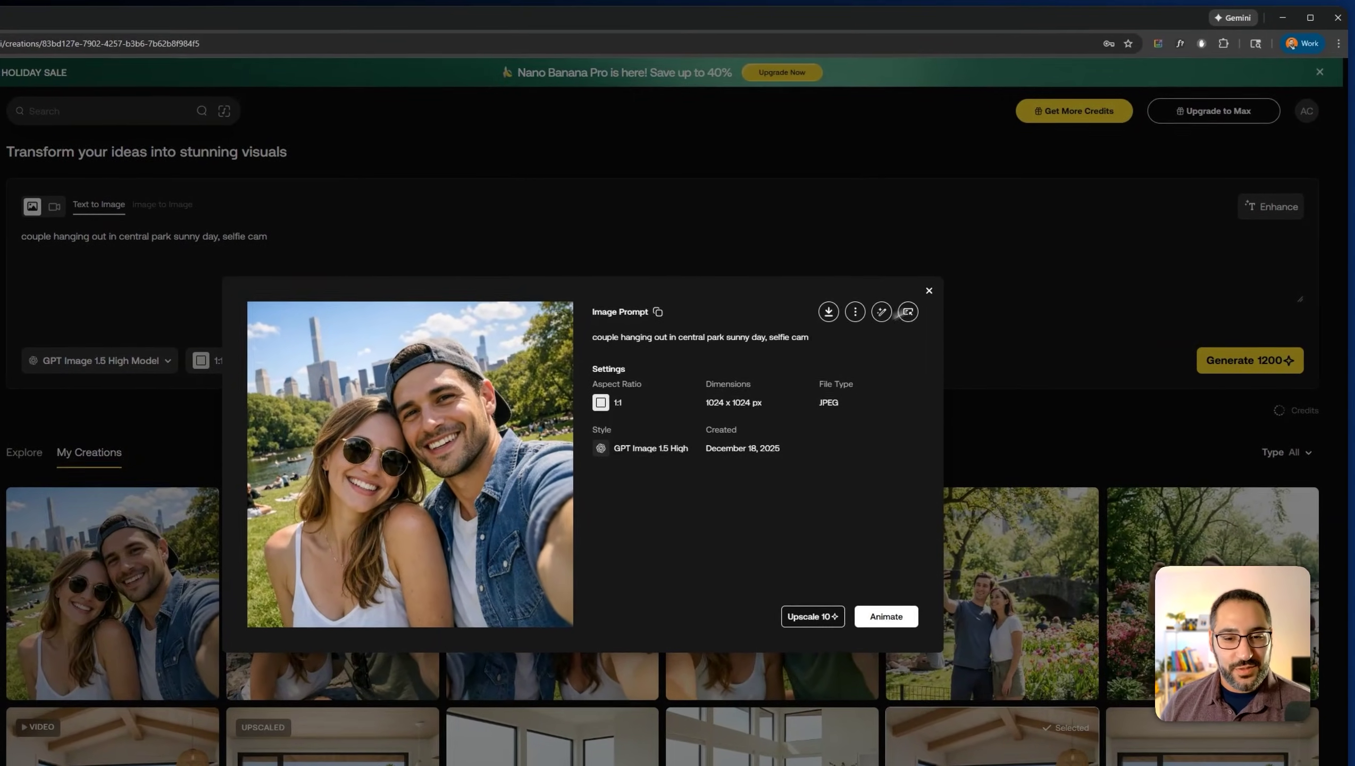
pyautogui.click(930, 290)
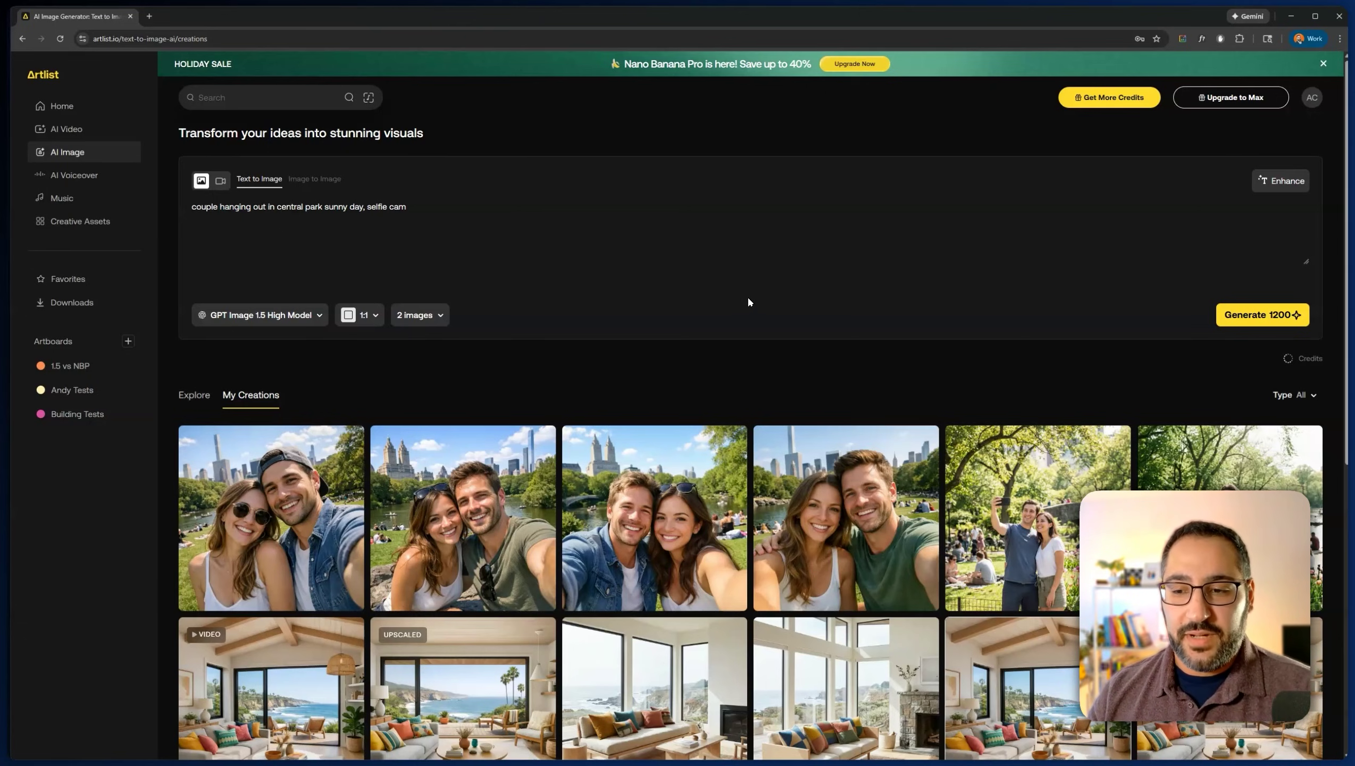
# Step: Change the image model from the model list to GPT Image 1.5 Low
pyautogui.scroll(-3, 749, 302)
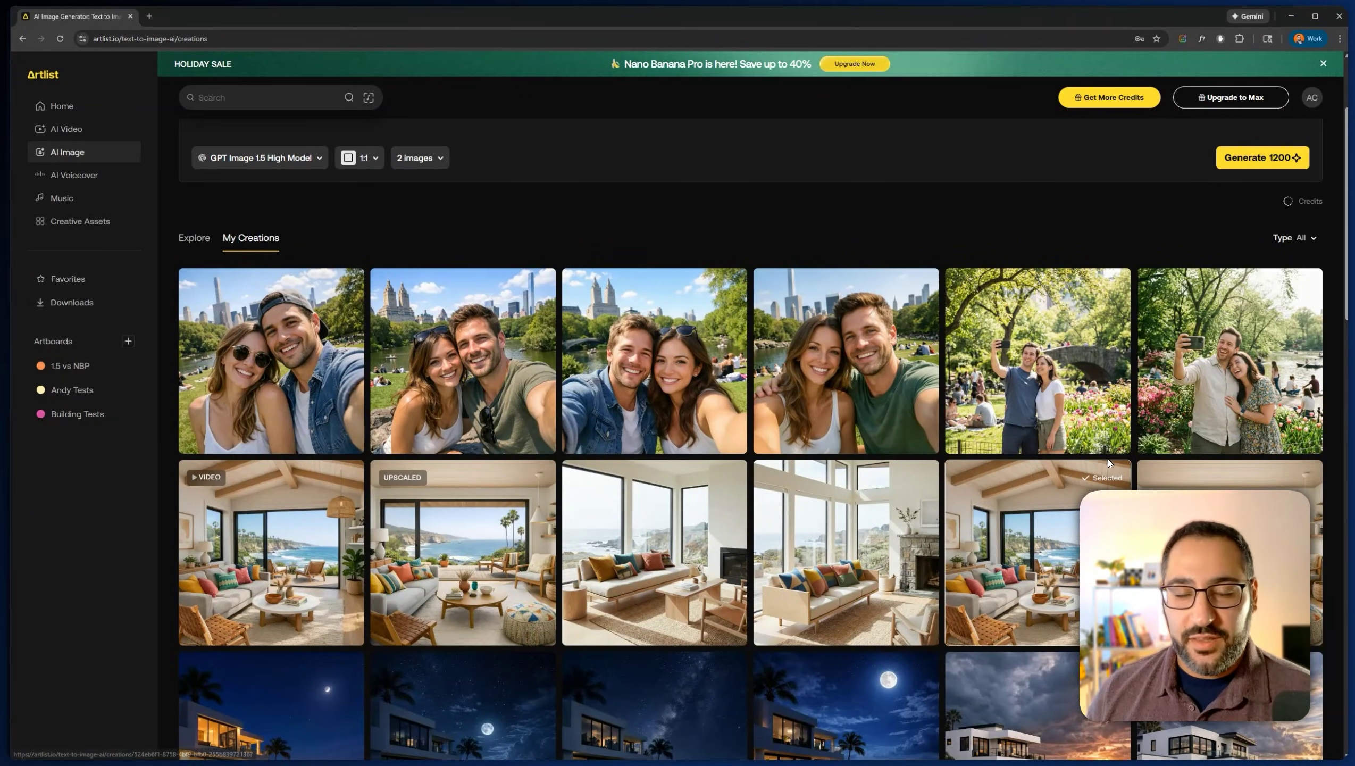
pyautogui.scroll(3, 1107, 459)
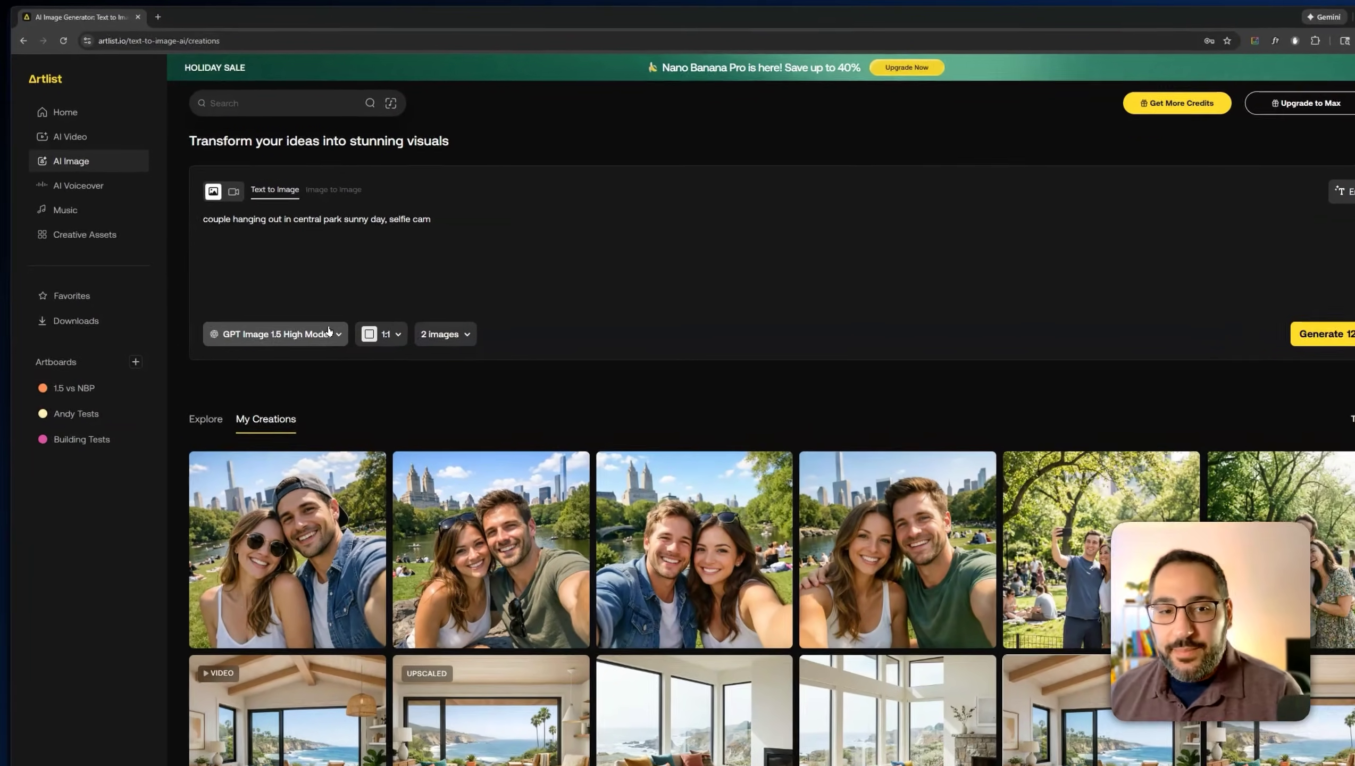
pyautogui.click(263, 315)
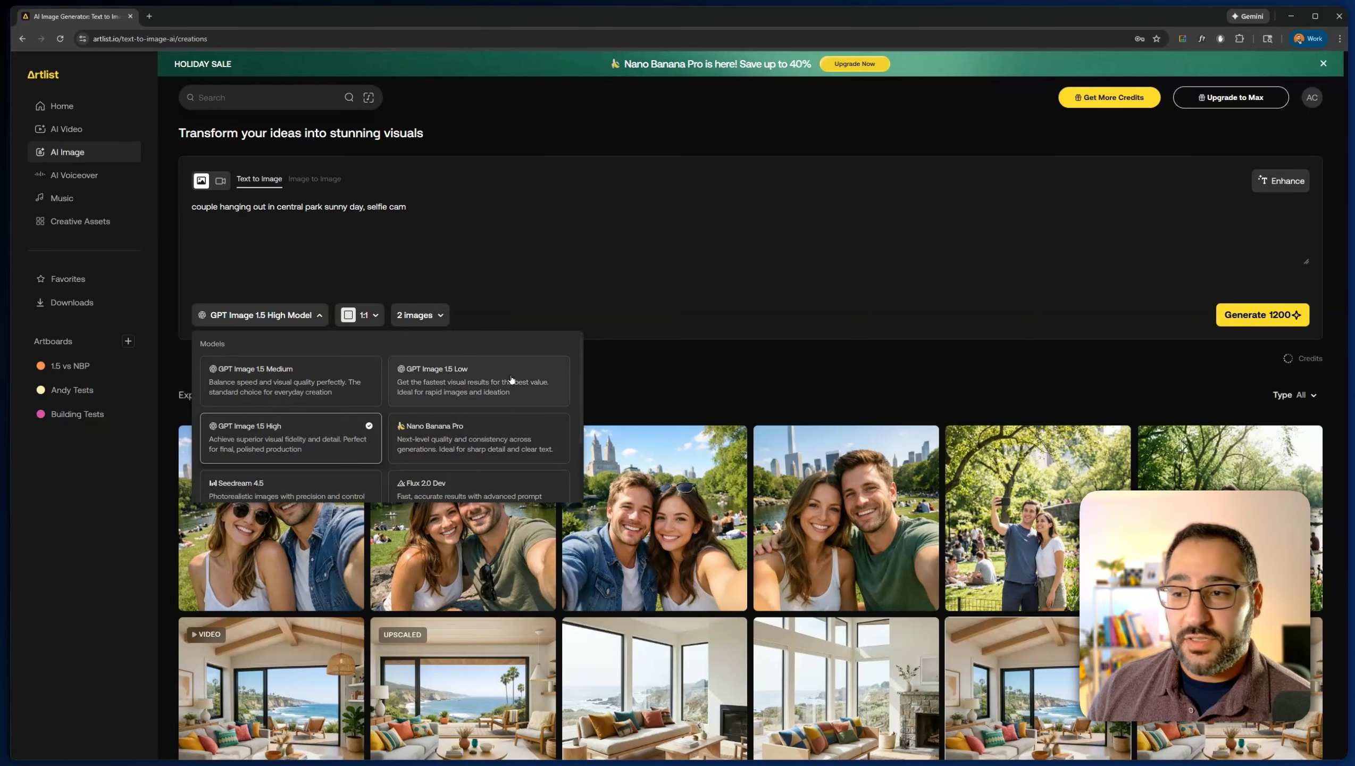
pyautogui.click(479, 378)
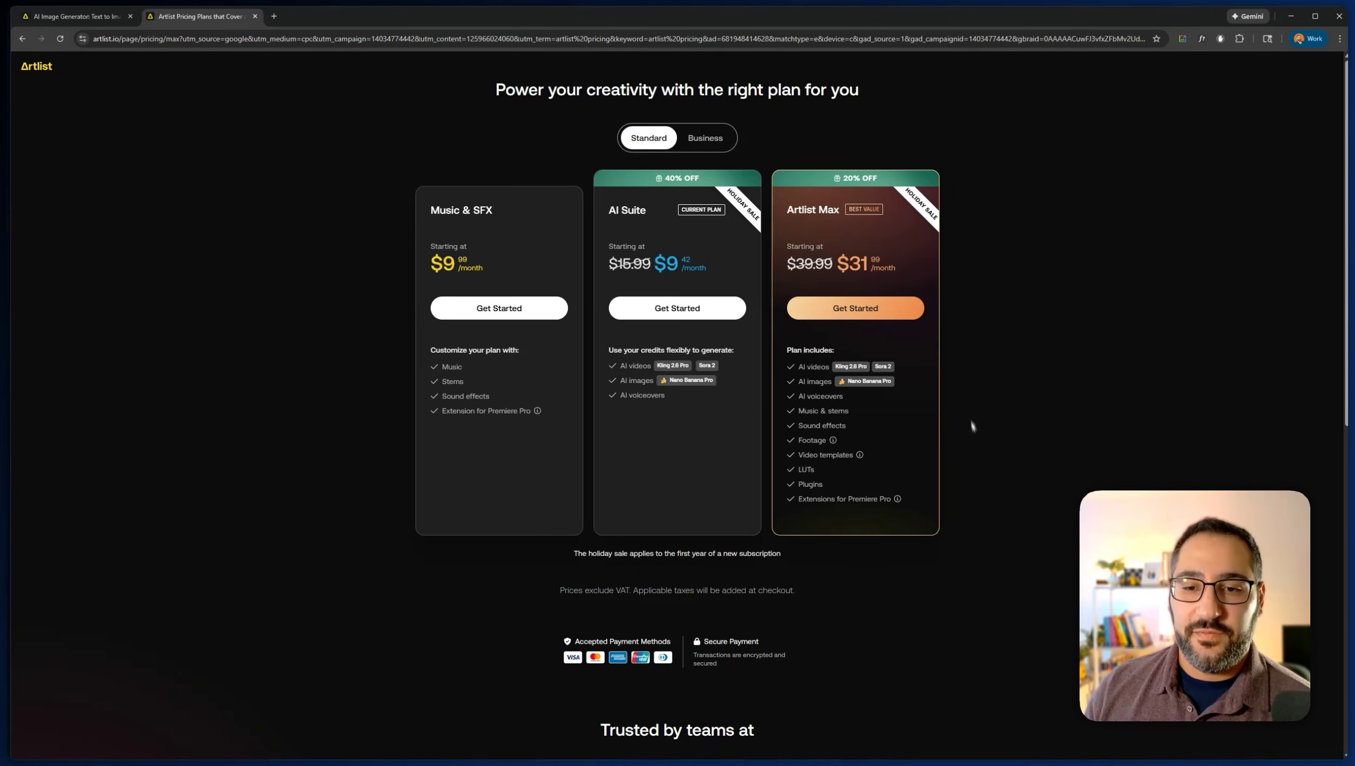
# Step: Show the AI Suite plan's purchase options: 16,500 credits at $11.99/month, billed annually
pyautogui.click(695, 376)
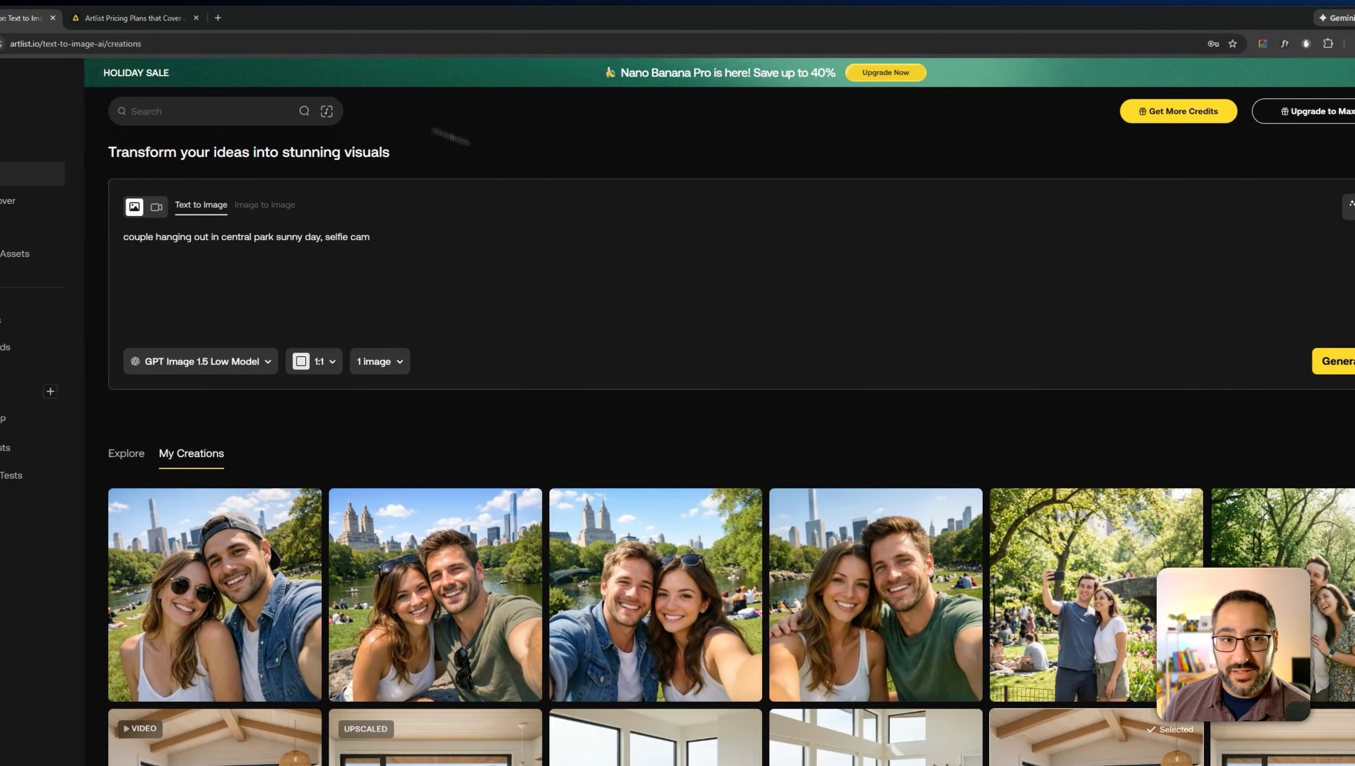
pyautogui.click(245, 8)
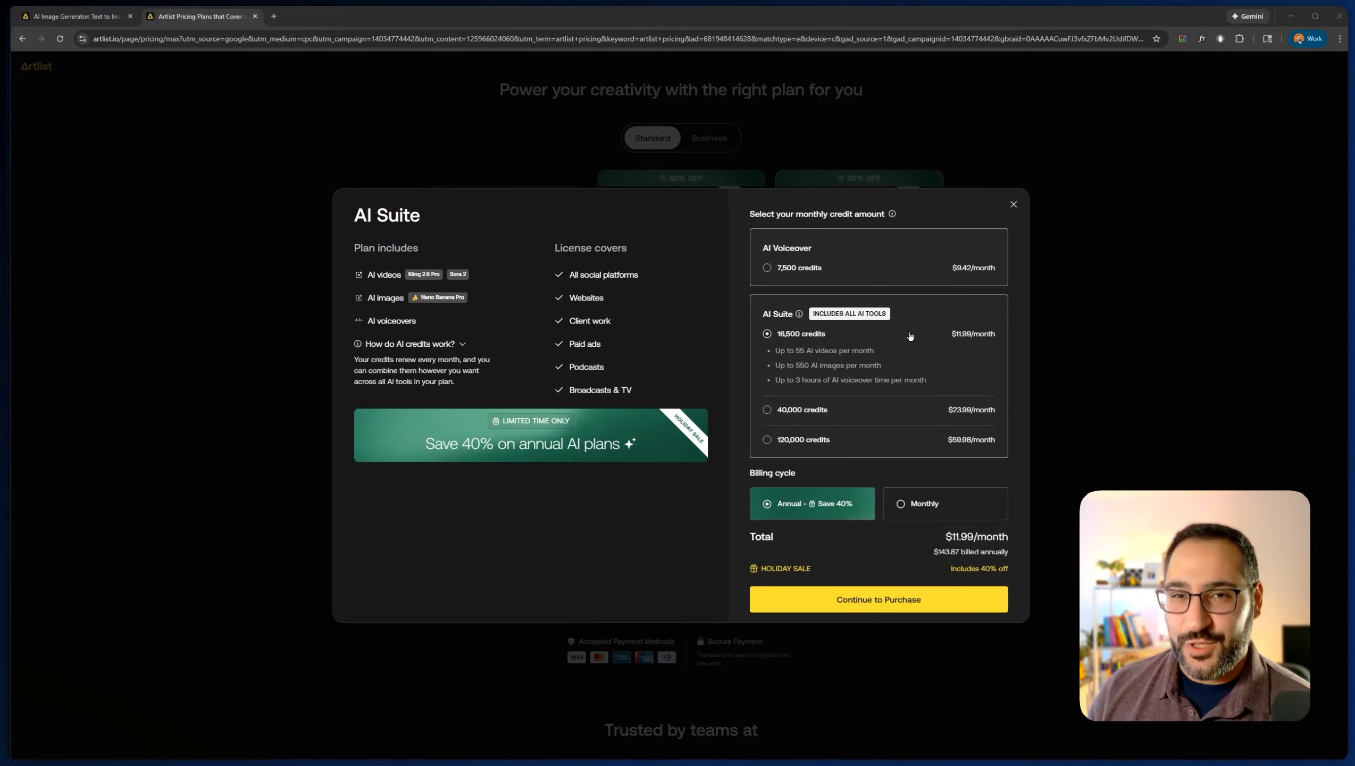
pyautogui.hotkey('ctrl', 'shift', 'Tab')
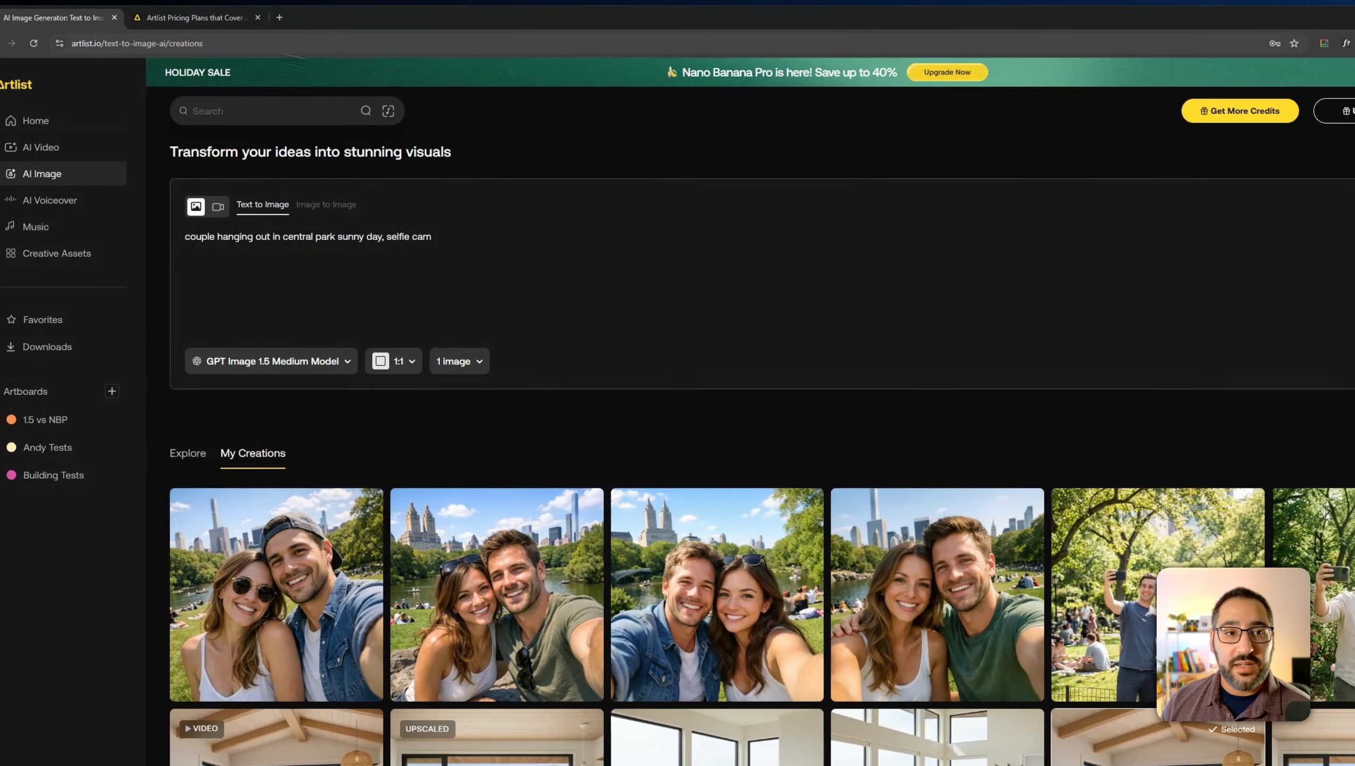
pyautogui.hotkey('ctrl', 'Tab')
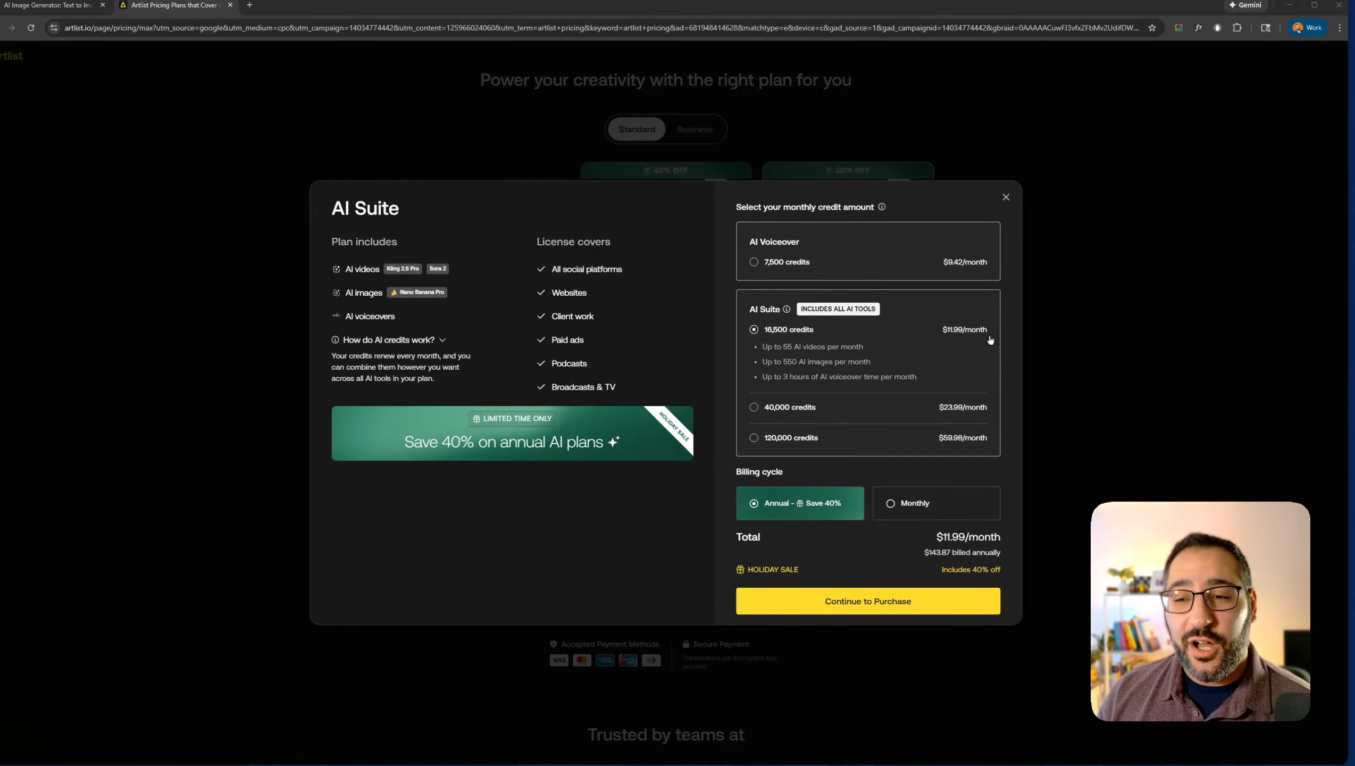